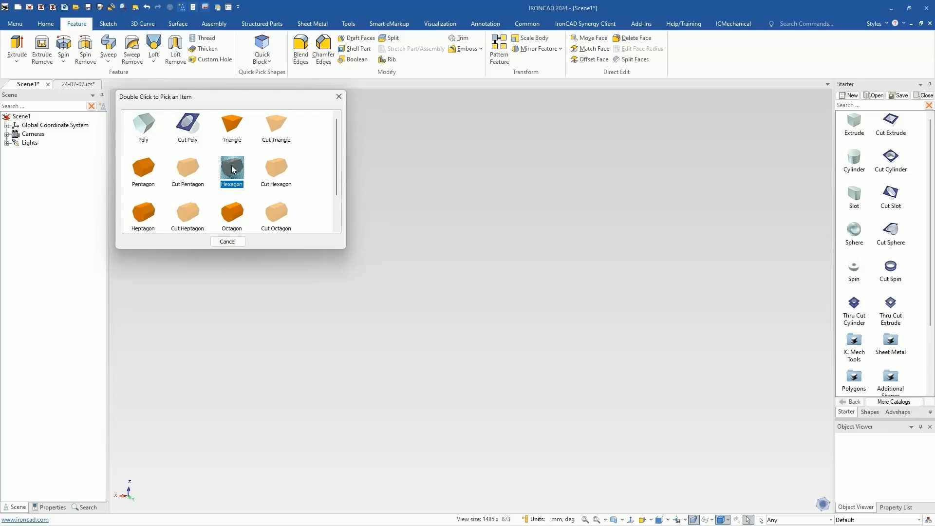
- Insert a Hexagon solid into the scene and set its across-flats size to 42 mm
double_click(233, 173)
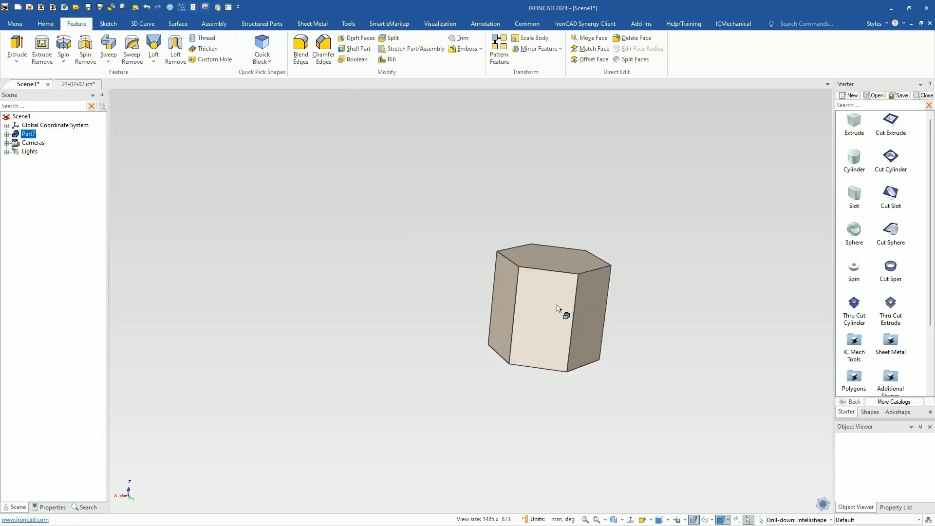
middle_click_drag(421, 211, 467, 332)
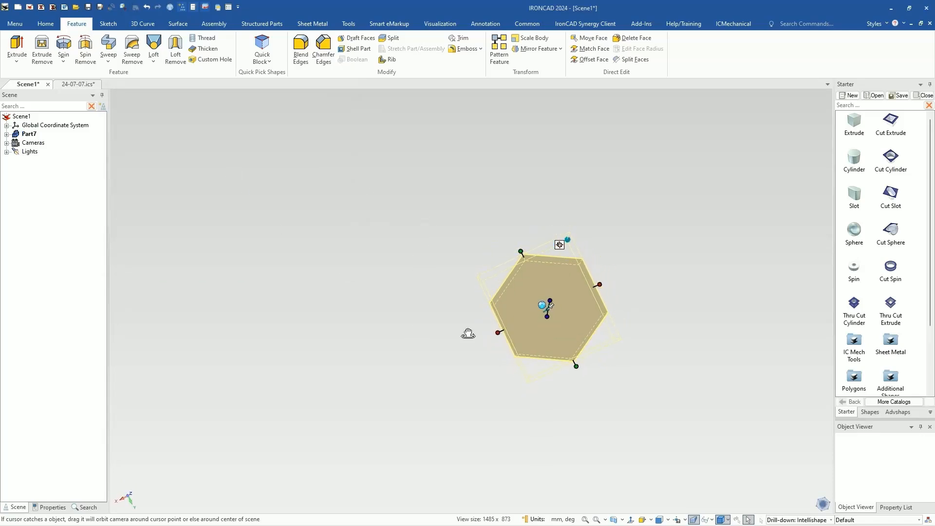
left_click(602, 282)
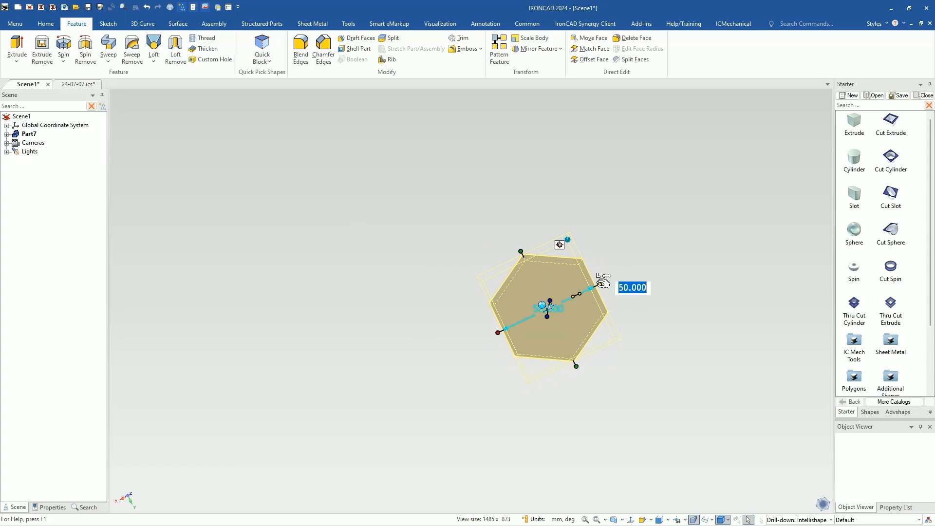
type("42")
key("Return")
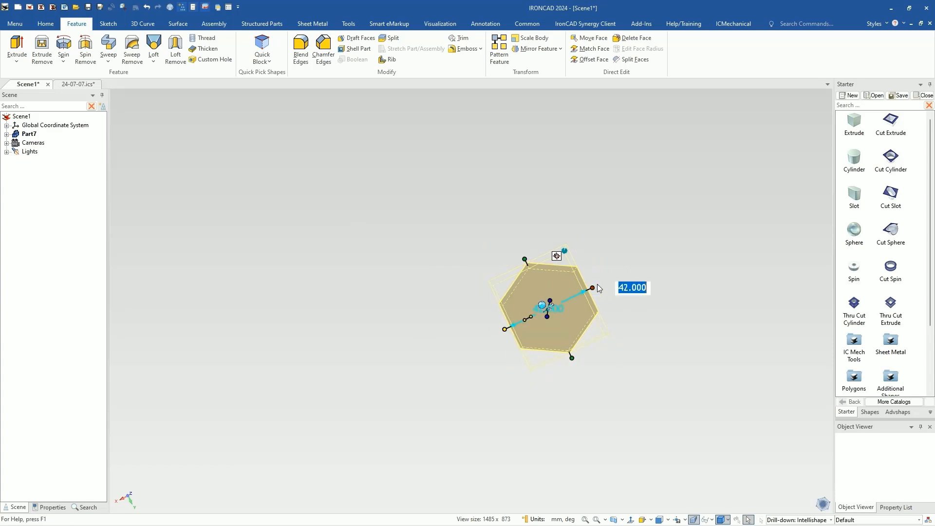
- Set the hexagonal prism's height to 60 mm
middle_click_drag(572, 348, 571, 235)
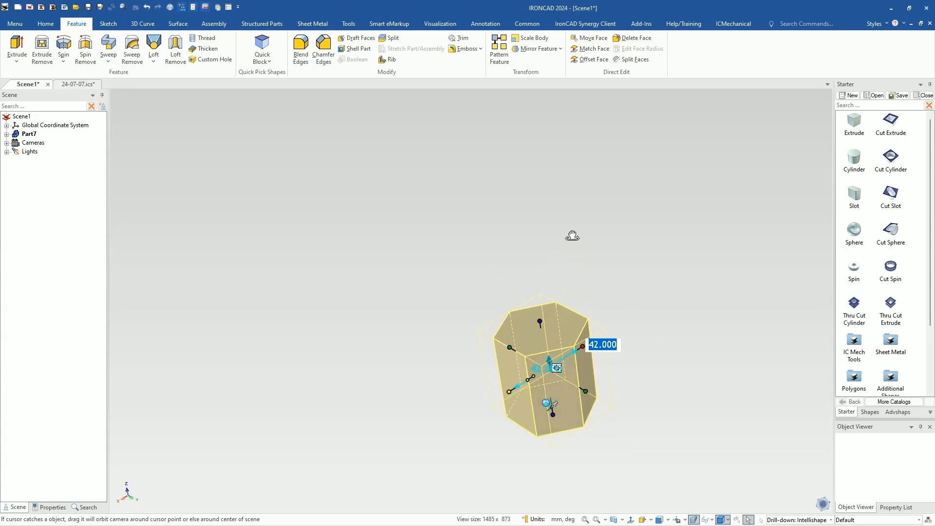
left_click(539, 321)
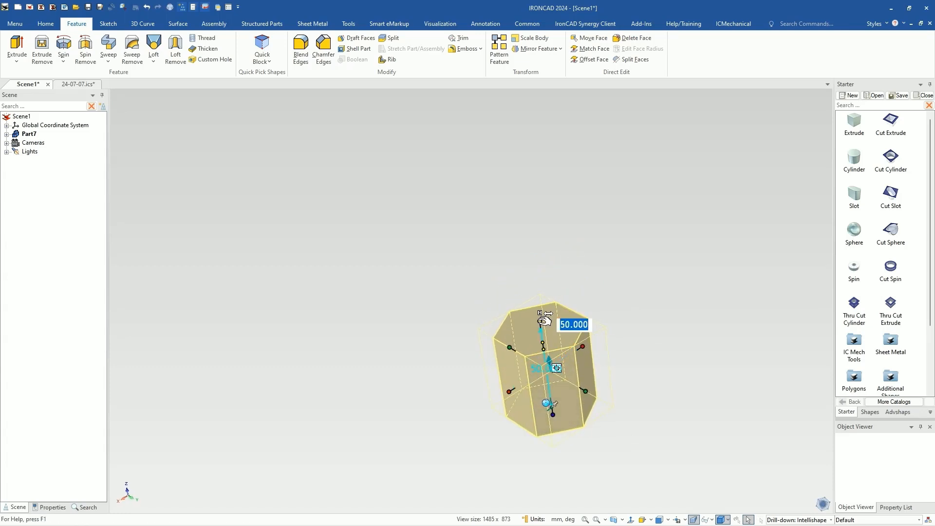
type("60")
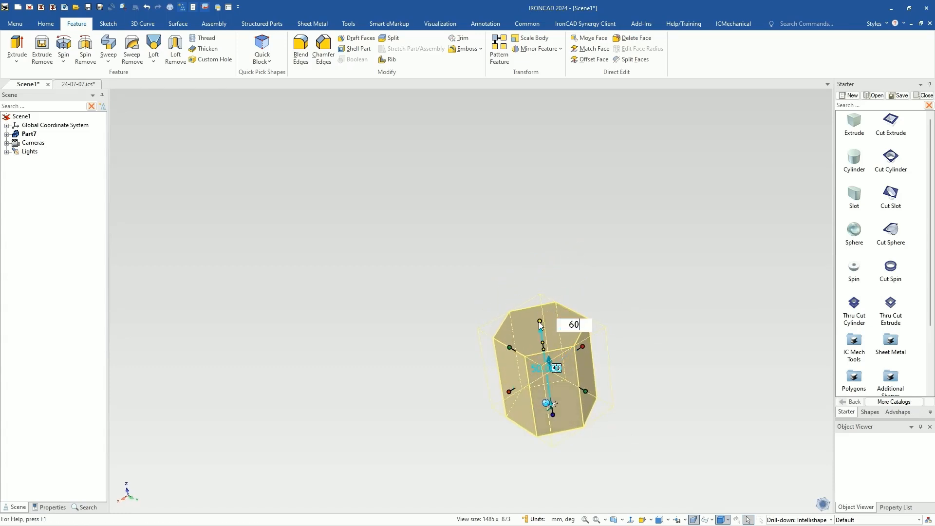
key("Return")
left_click(617, 405)
- Place a Cylinder at the centre of the hexagon's top face and set its diameter to 33 mm
scroll(603, 404, "up", 5)
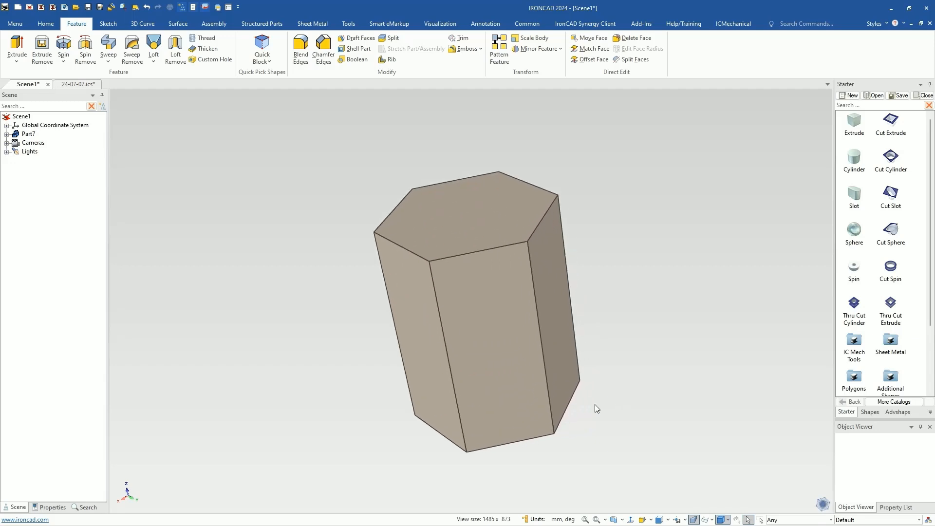
scroll(478, 295, "down", 2)
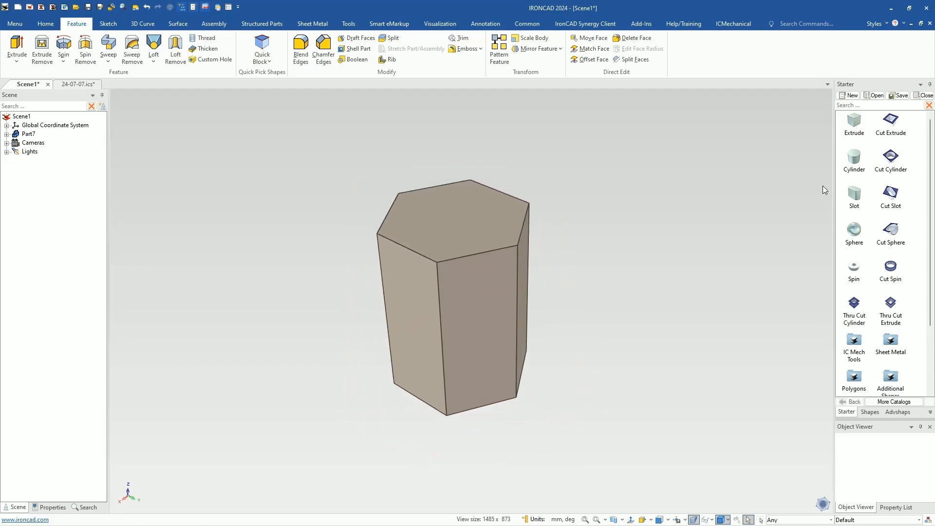
left_click(452, 224)
left_click_drag(452, 226, 457, 227)
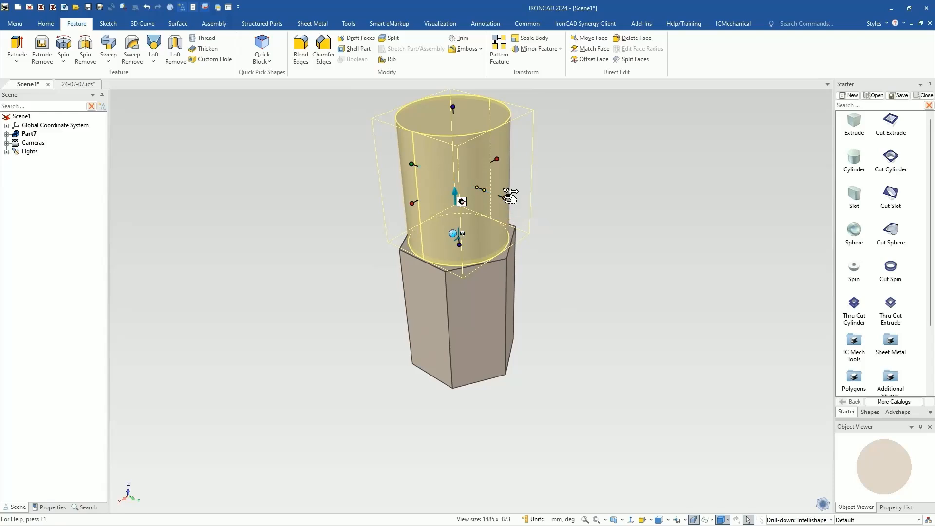
left_click(499, 158)
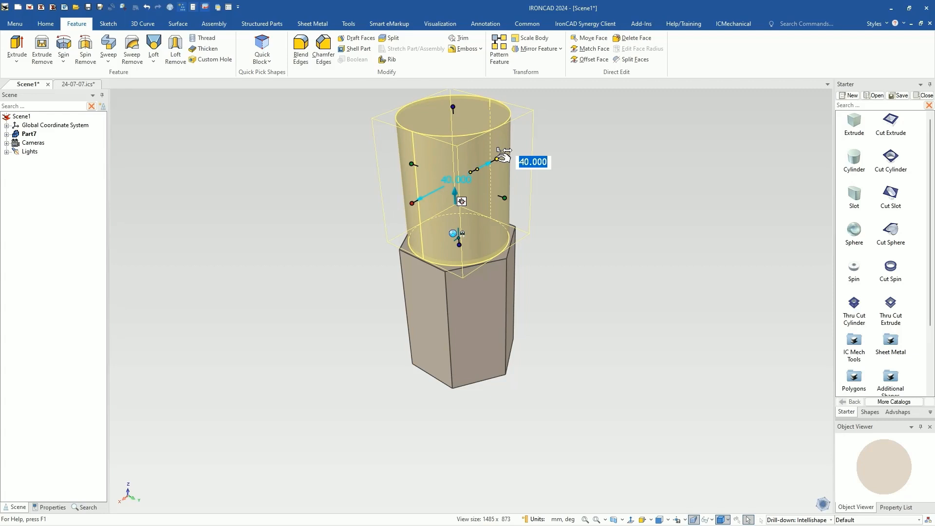
type("33")
key("Return")
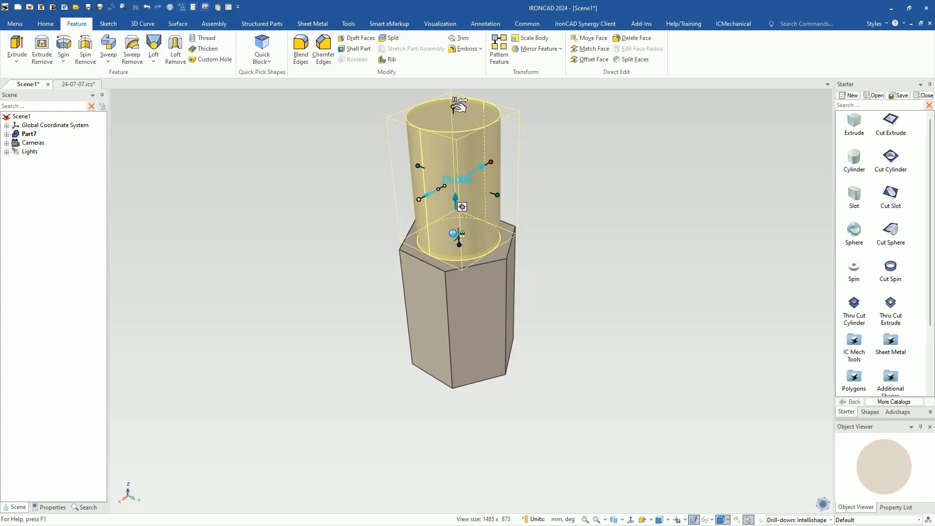
- Extend the cylinder to a height of 73 mm by editing its top's distance from the hexagon's bottom edge
right_click(453, 107)
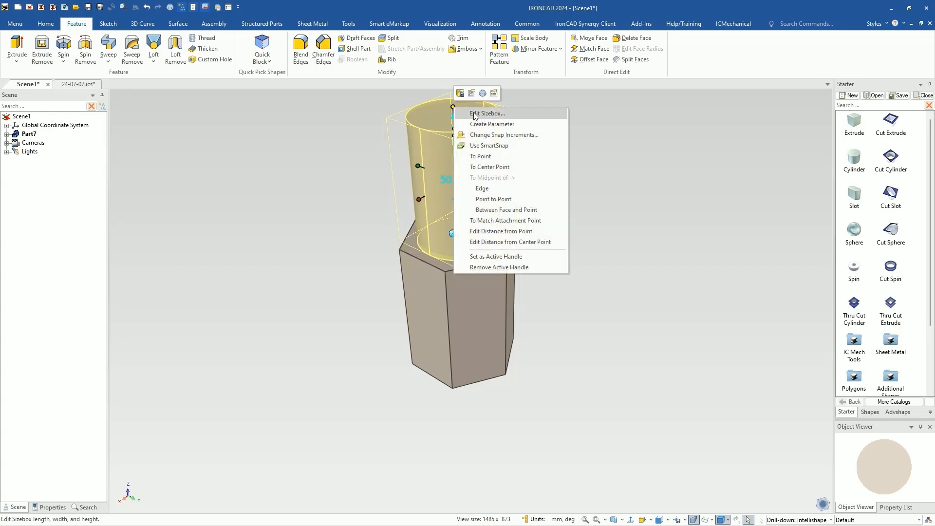
left_click(501, 231)
left_click(488, 383)
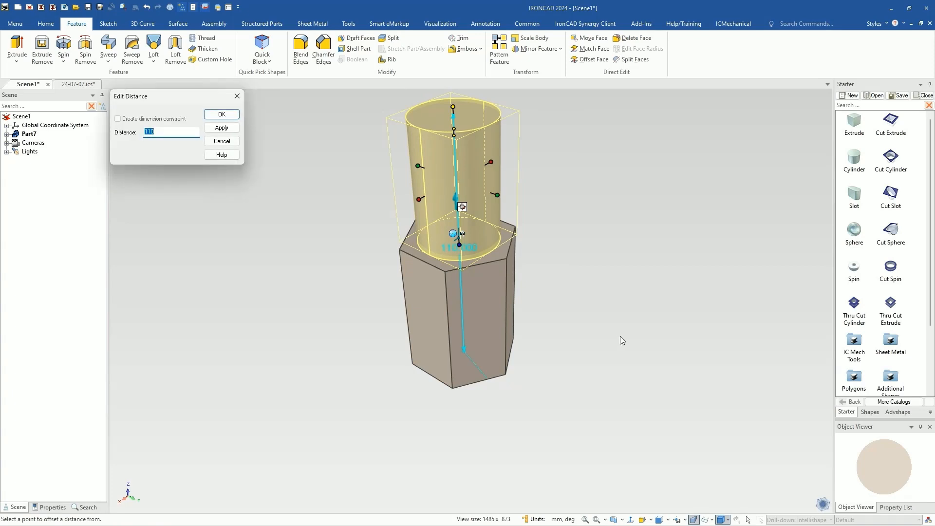
type("150")
key("Return")
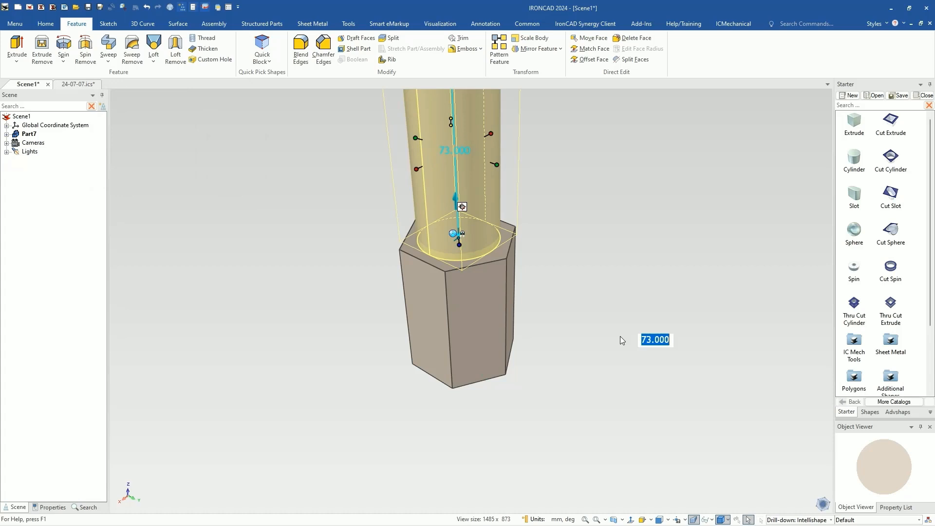
left_click(531, 361)
- Start a Parting Line draft with the hexagon's top face as neutral plane and the cylinder's base edge as parting line, directed outward
scroll(475, 288, "down", 3)
scroll(469, 251, "up", 2)
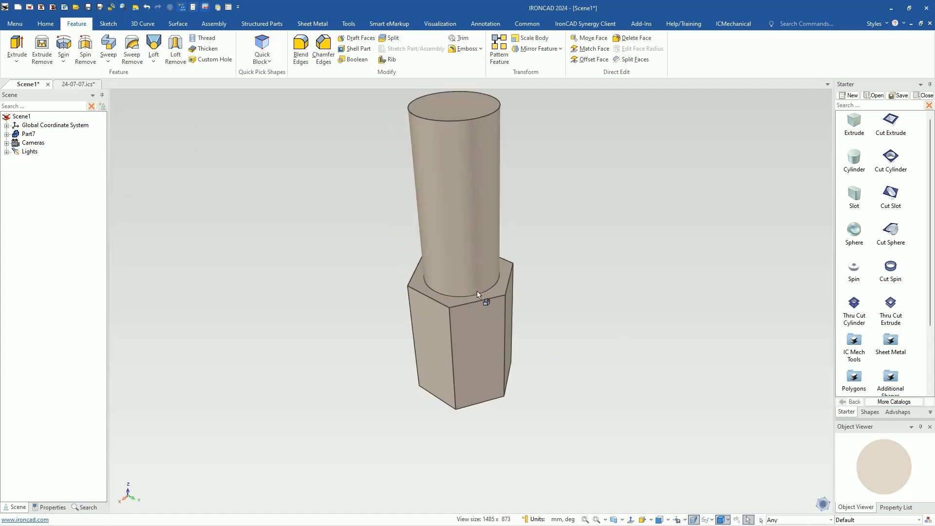
scroll(482, 298, "up", 1)
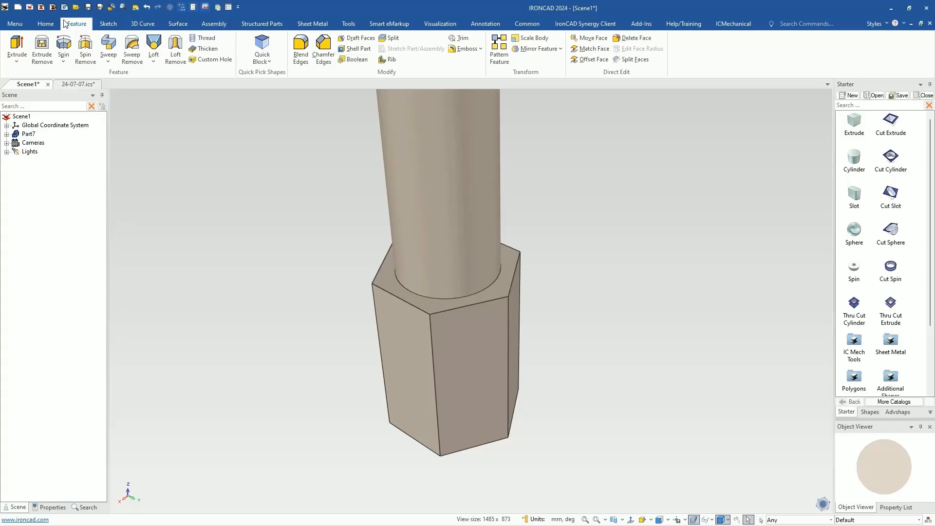
left_click(356, 38)
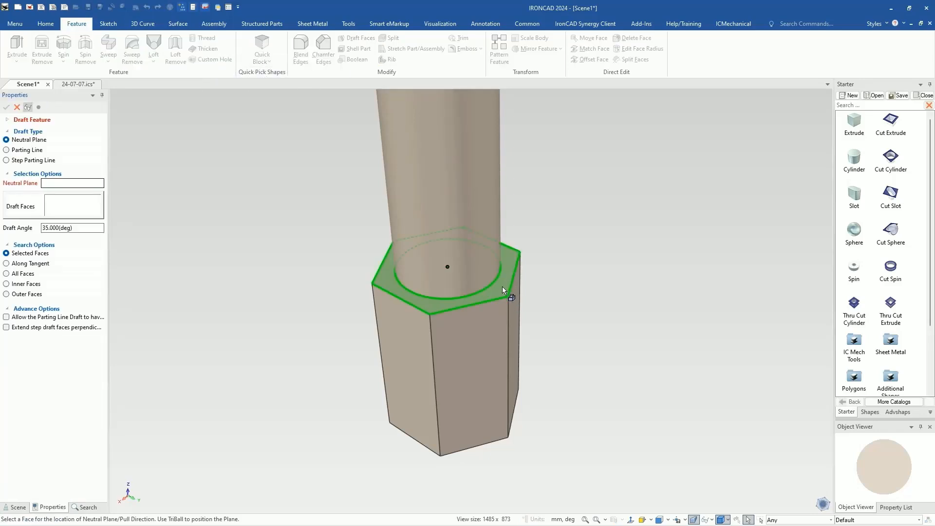
left_click(26, 150)
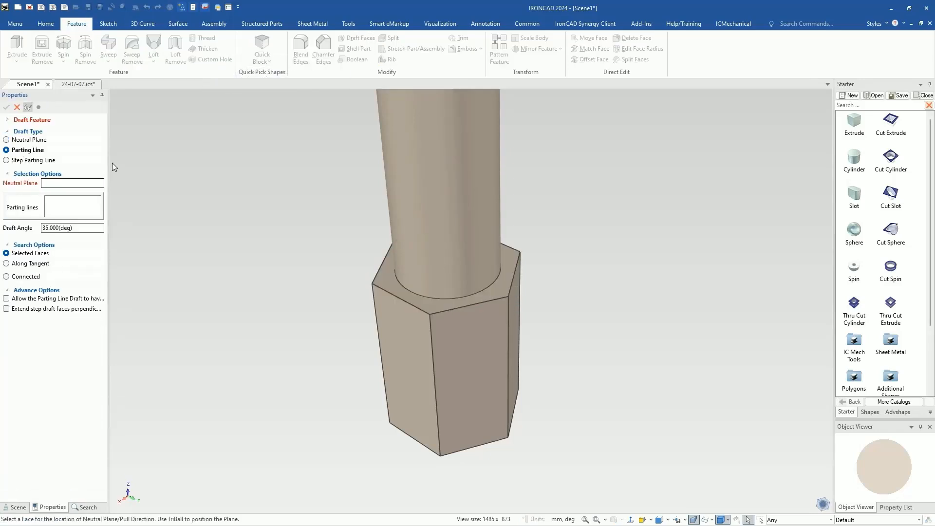
left_click(497, 288)
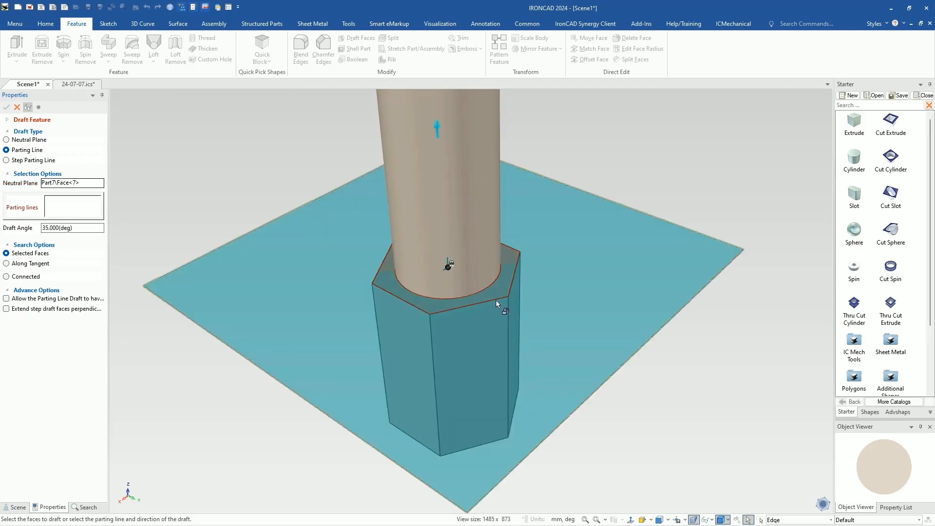
left_click(487, 285)
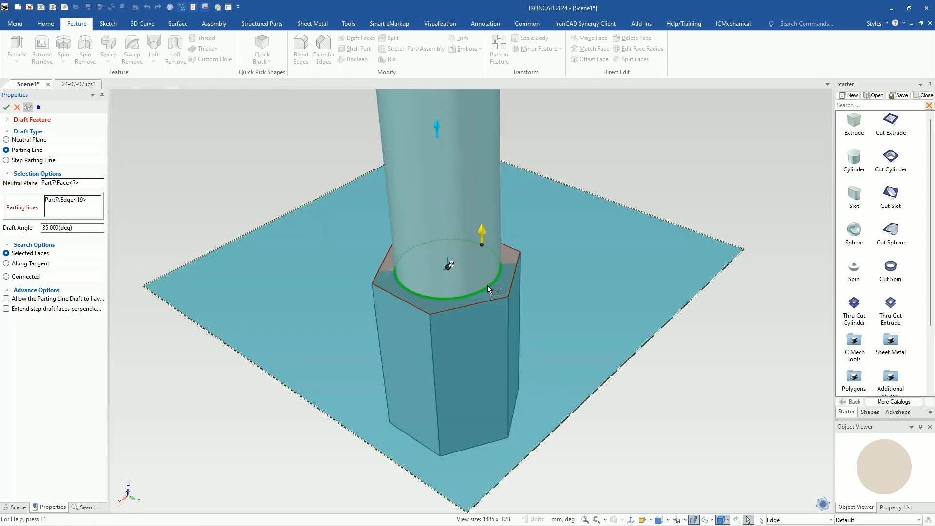
left_click(481, 232)
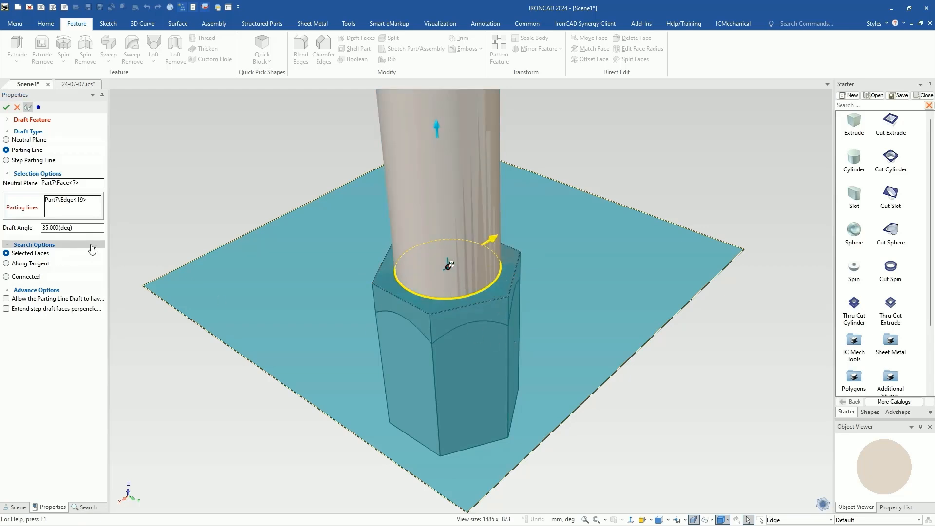
- Set the draft angle to 60 degrees and apply the draft to the hexagon's top
left_click_drag(75, 228, 0, 233)
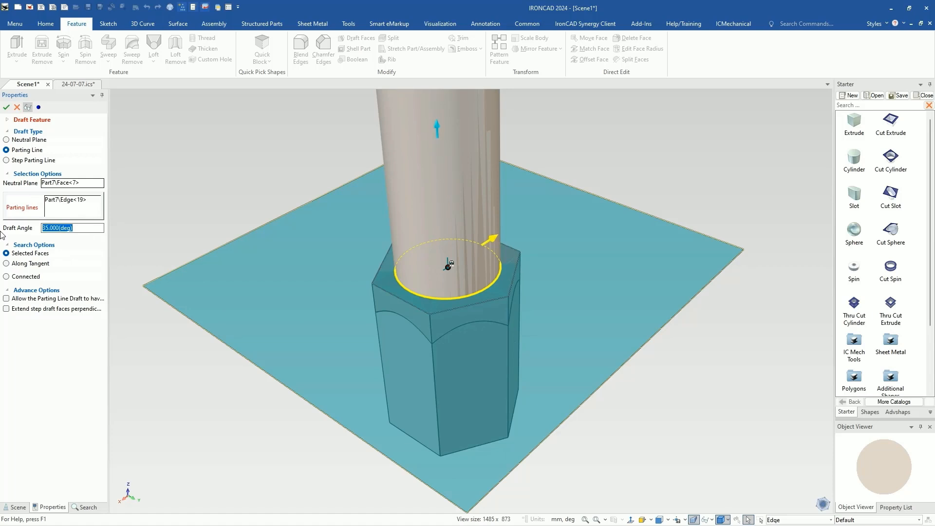
type("60")
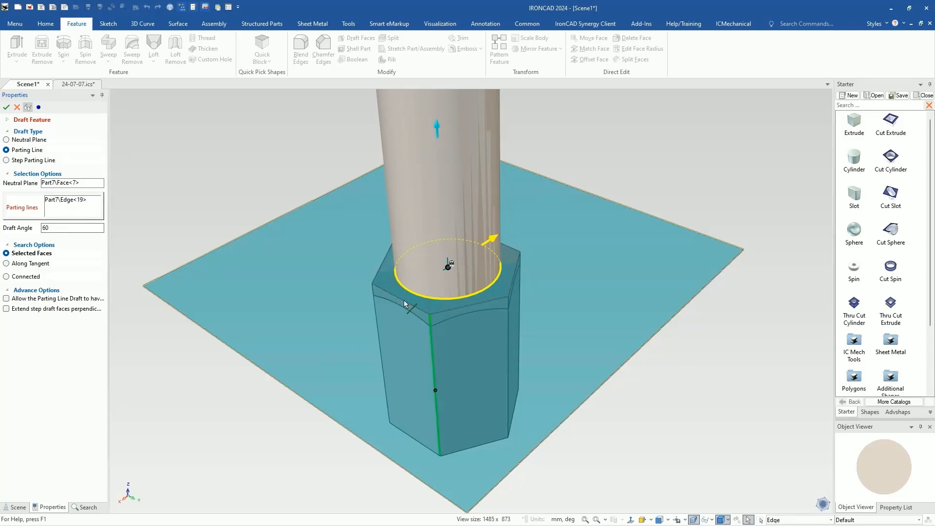
left_click(6, 107)
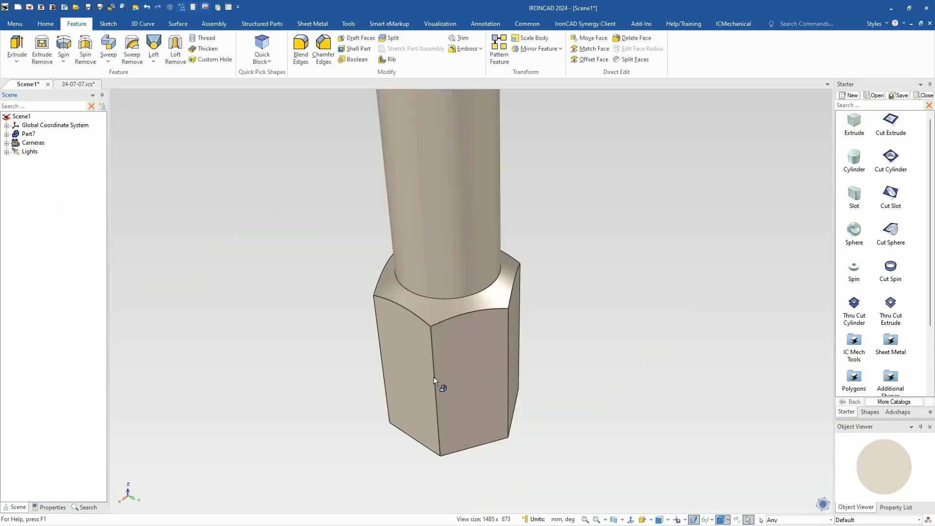
- Place a Part Cone from the Shapes catalog at the centre of the cylinder's top face
middle_click_drag(434, 382, 430, 328)
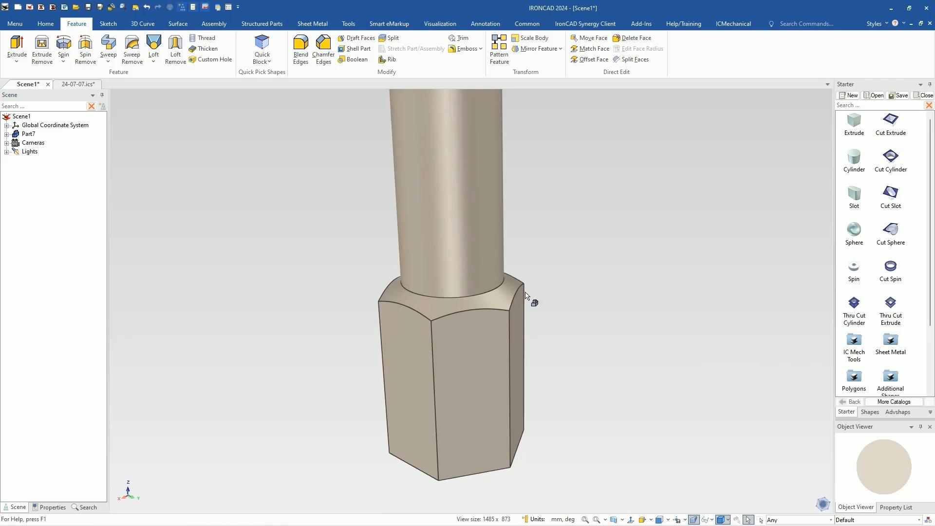
middle_click_drag(511, 317, 518, 250)
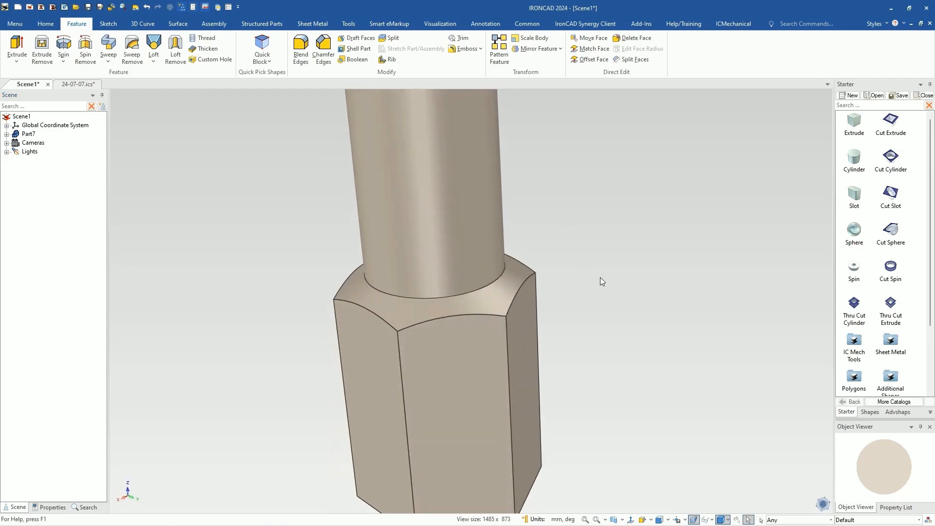
middle_click_drag(600, 278, 561, 336, "shift")
scroll(560, 335, "down", 3)
middle_click_drag(559, 279, 569, 284)
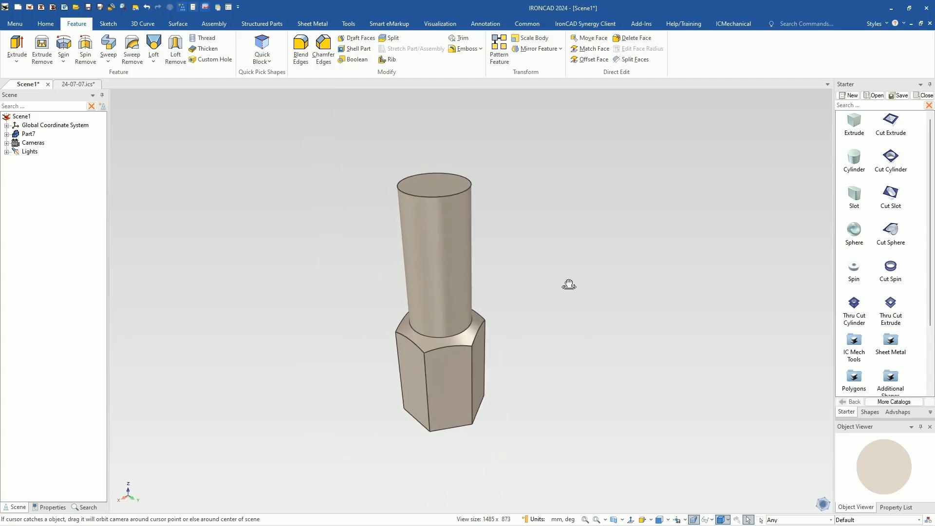
middle_click_drag(463, 323, 493, 326, "shift")
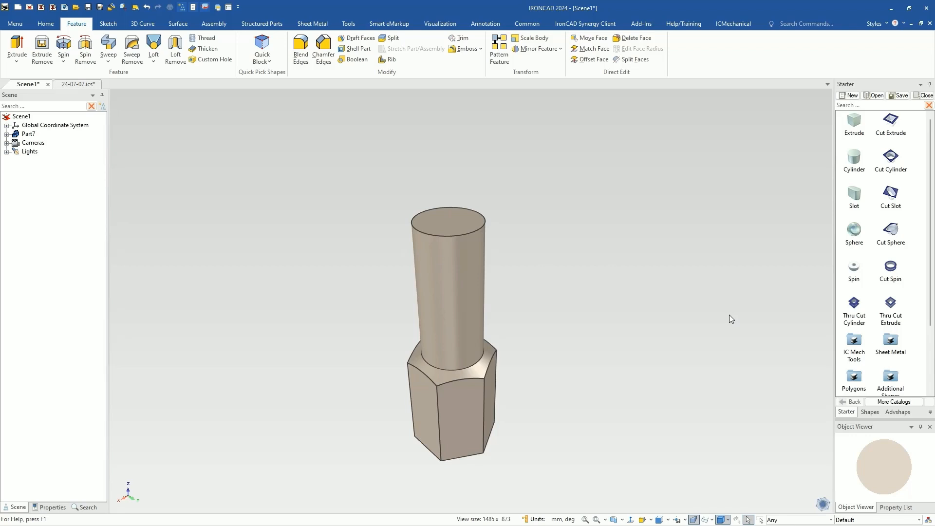
left_click(869, 412)
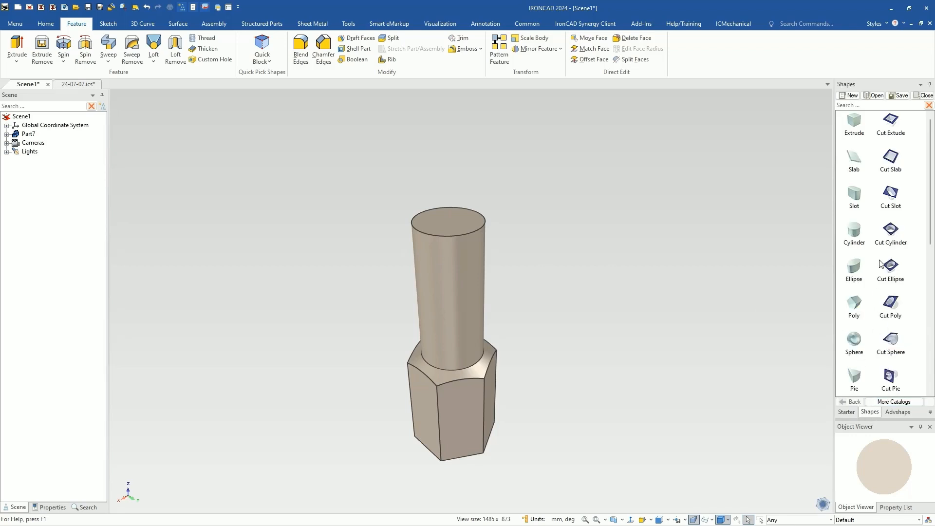
scroll(880, 265, "down", 3)
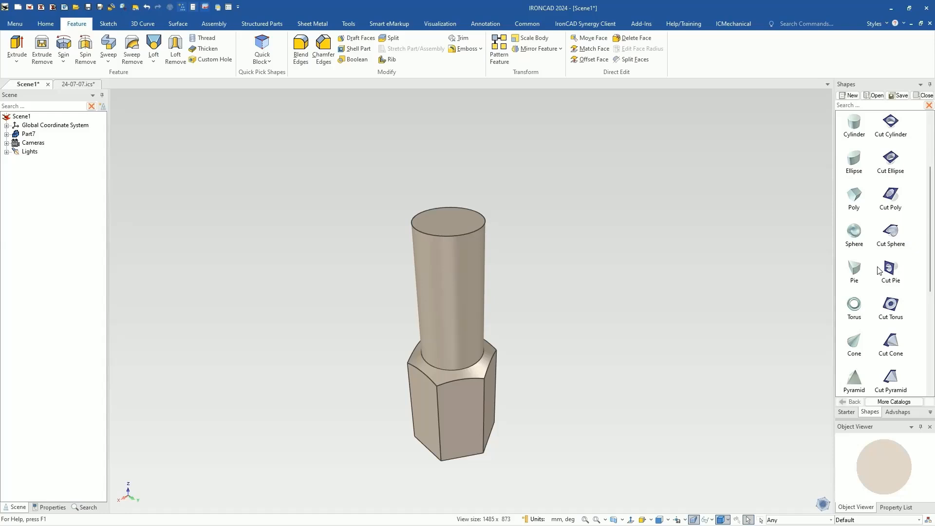
scroll(879, 271, "down", 3)
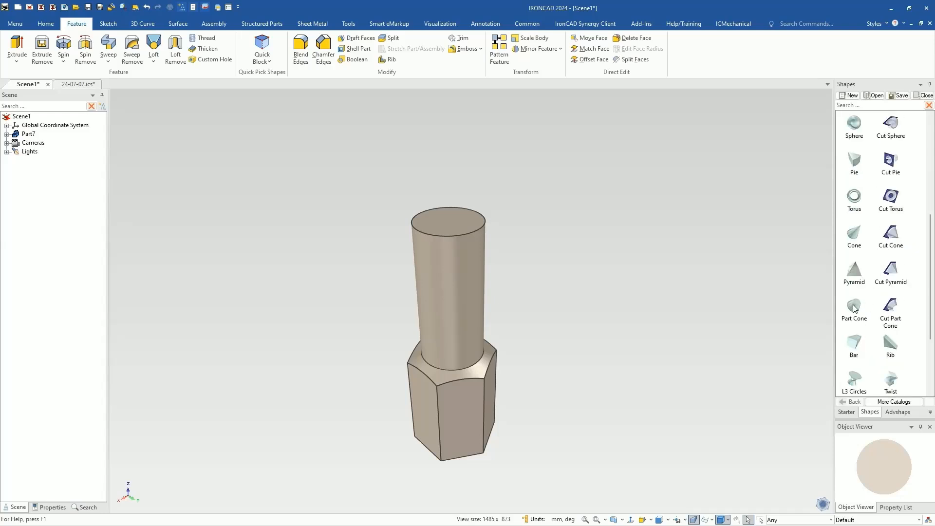
left_click_drag(855, 308, 447, 218)
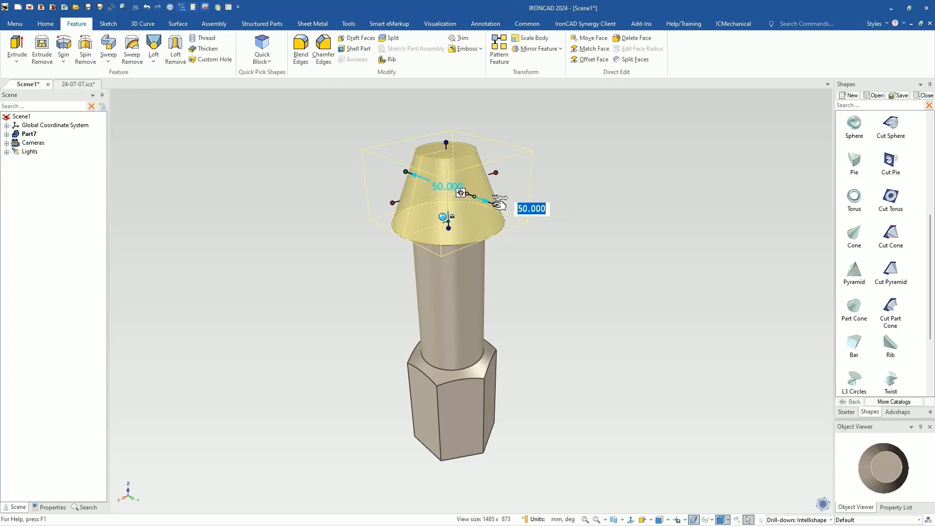
- Size the cone's base diameter to match the 33 mm cylinder and set the cone's height to 40 mm
type("31.25")
key("Return")
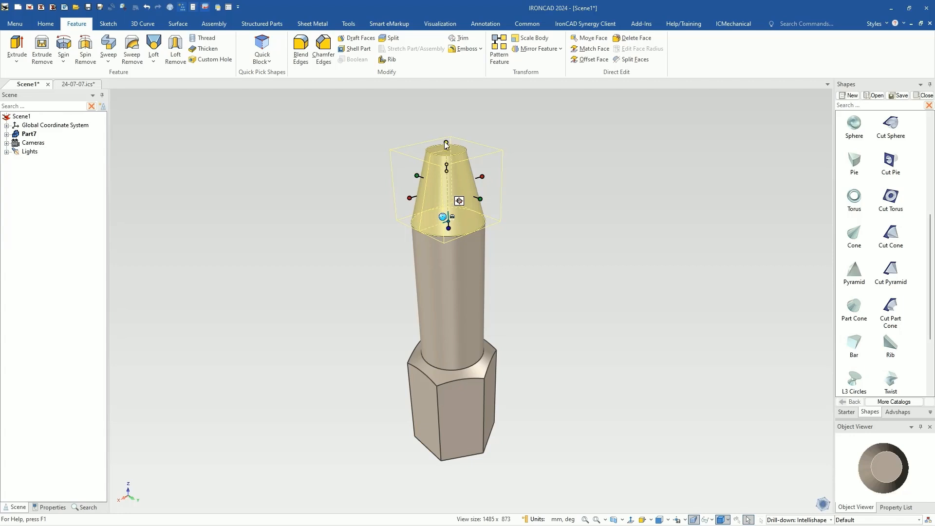
left_click(447, 142)
type("40")
key("Return")
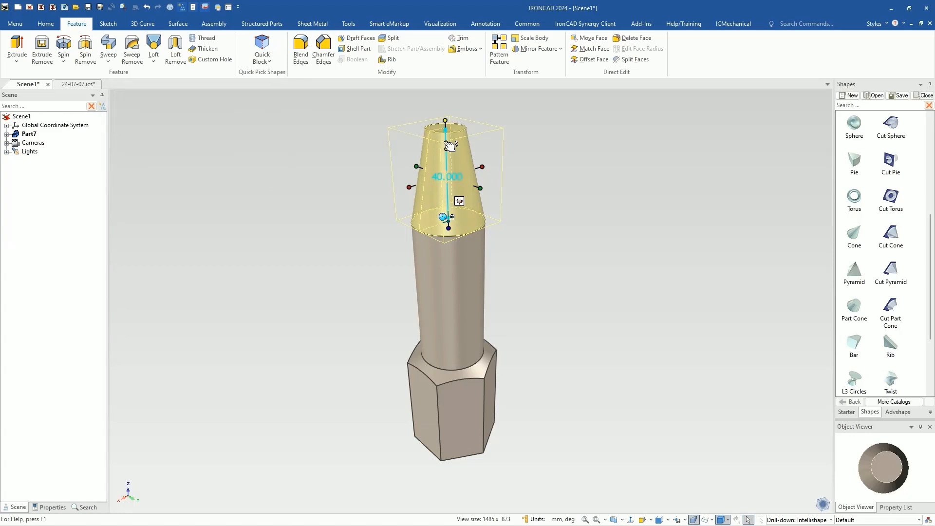
- Open the cross-section sketch of the cone on top of the cylinder for editing
scroll(451, 137, "up", 3)
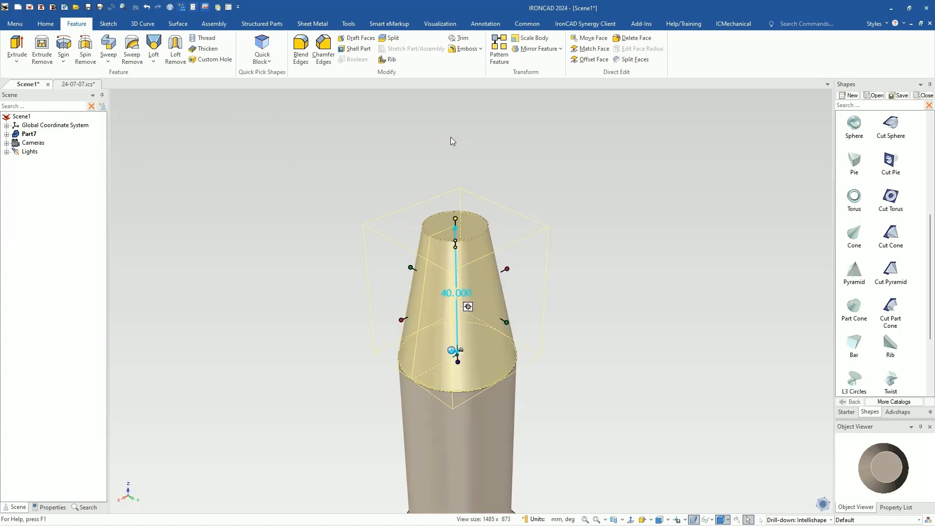
right_click(446, 268)
left_click(472, 282)
left_click(498, 295)
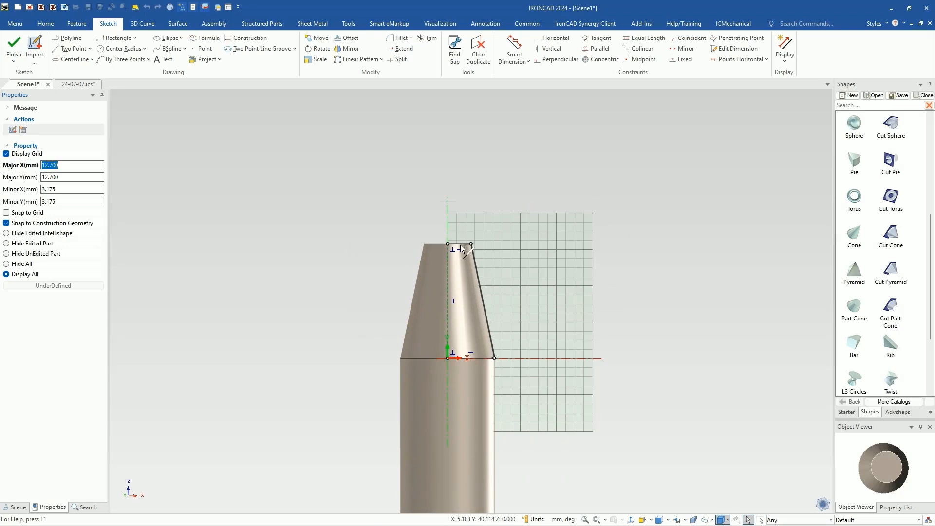
- Set the length of the cone profile's top line to 5 mm and finish the sketch
scroll(475, 273, "up", 3)
left_click(487, 277)
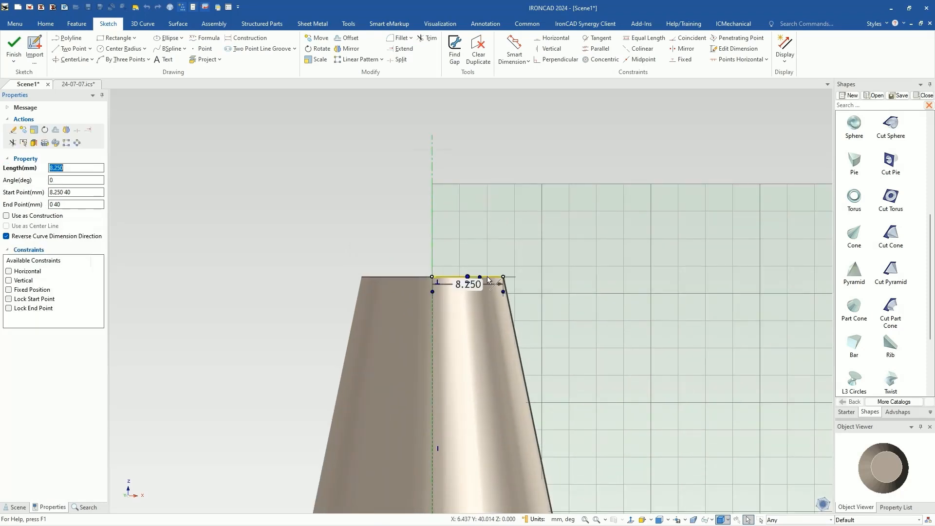
right_click(488, 278)
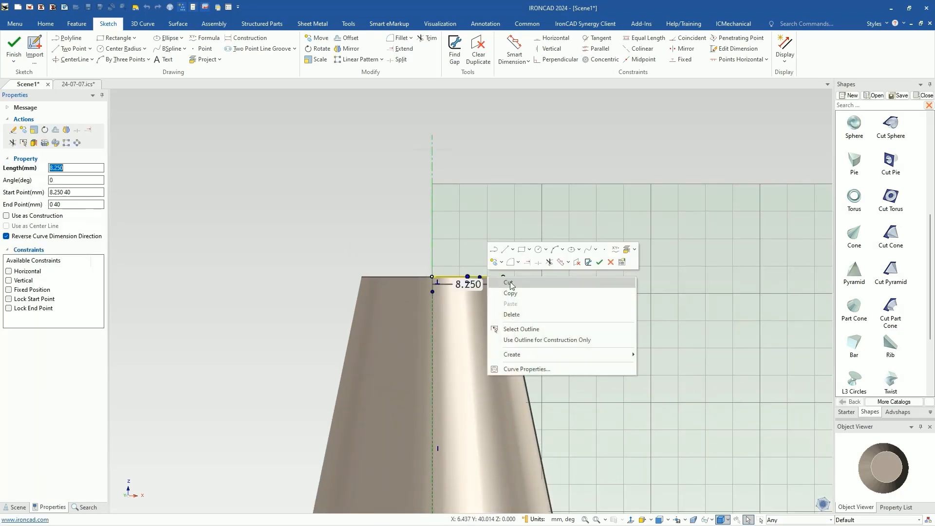
left_click(521, 373)
double_click(474, 285)
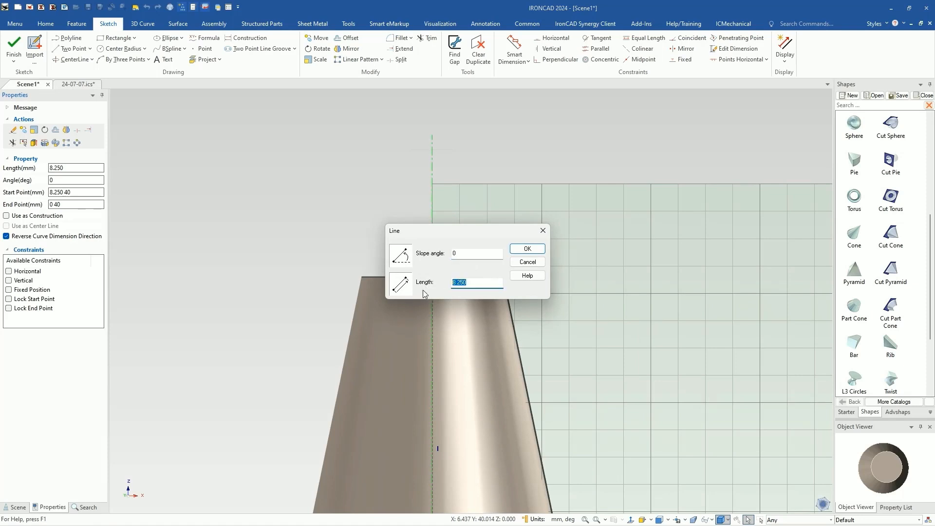
type("5")
left_click(527, 248)
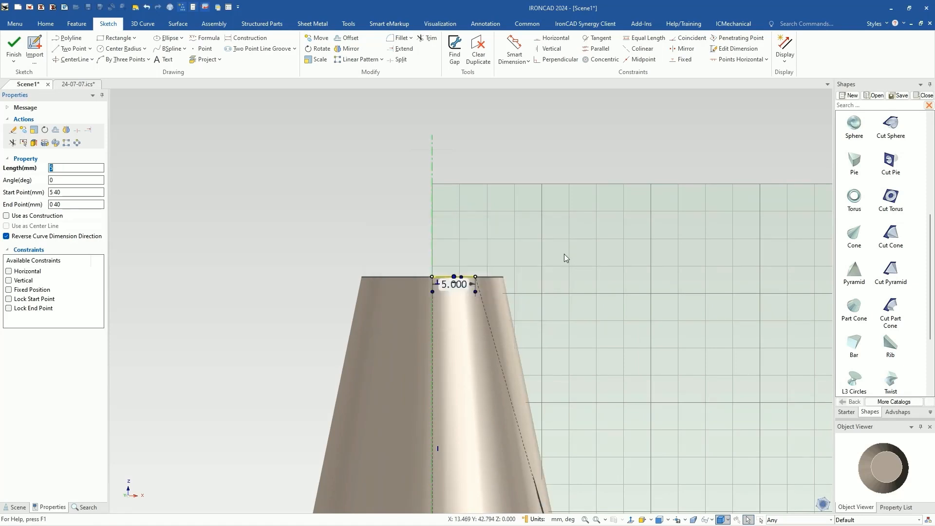
scroll(539, 389, "down", 2)
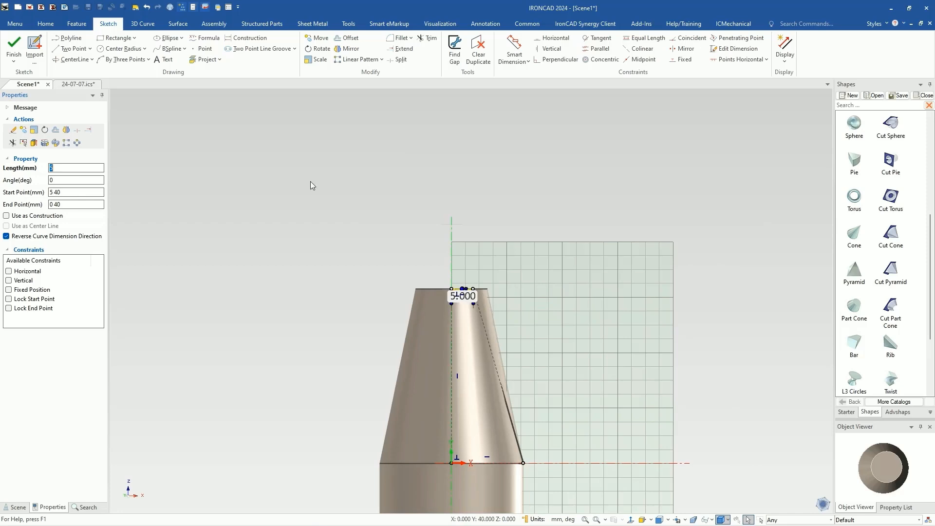
left_click(13, 47)
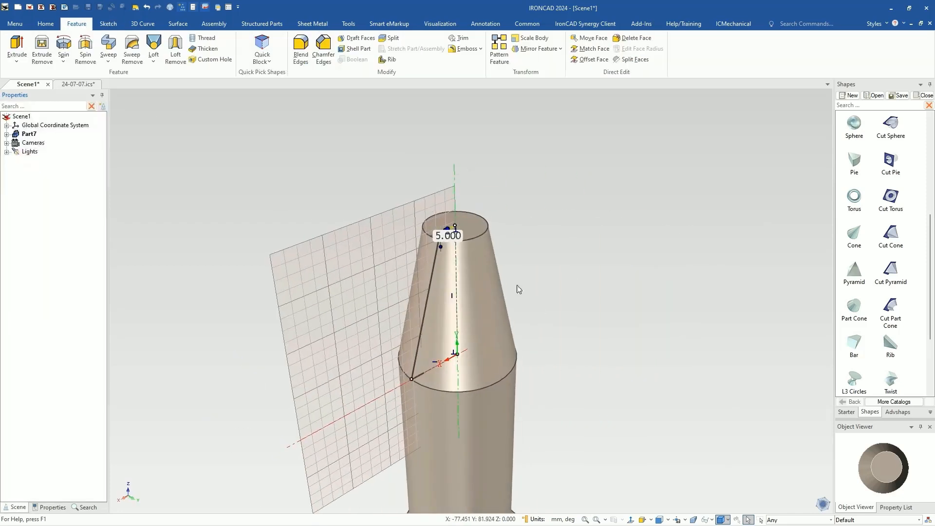
left_click(608, 305)
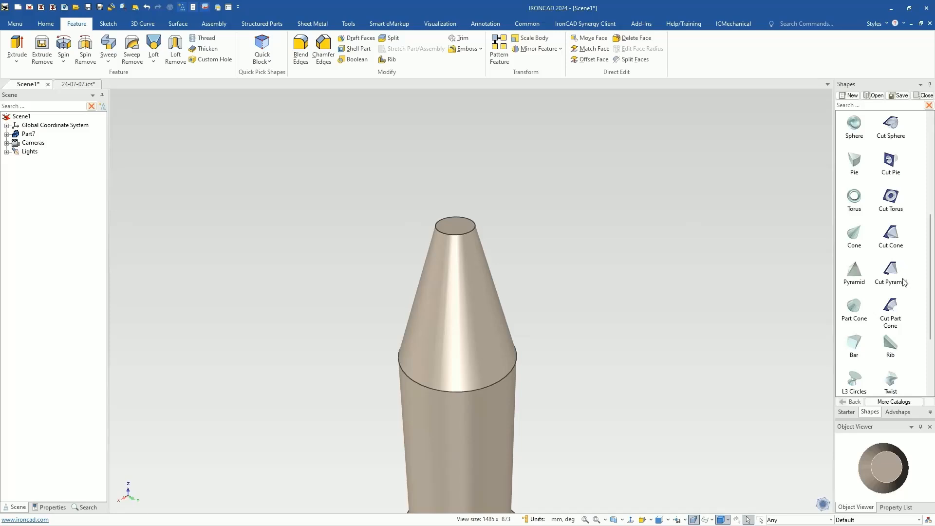
- Place an Extrude block from the Shapes catalog at the centre of the cone's top face and set its thickness to 5 mm
scroll(877, 247, "up", 5)
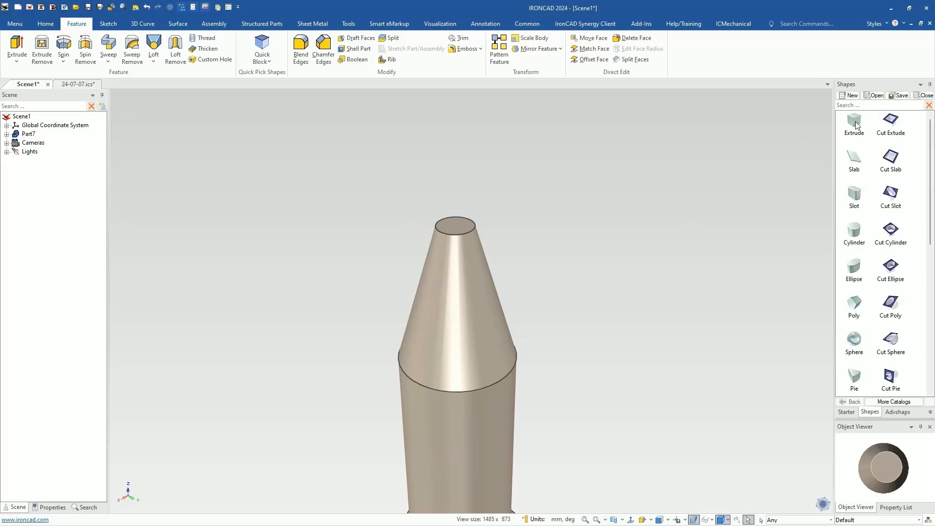
left_click_drag(855, 123, 454, 226)
mouse_move(537, 150)
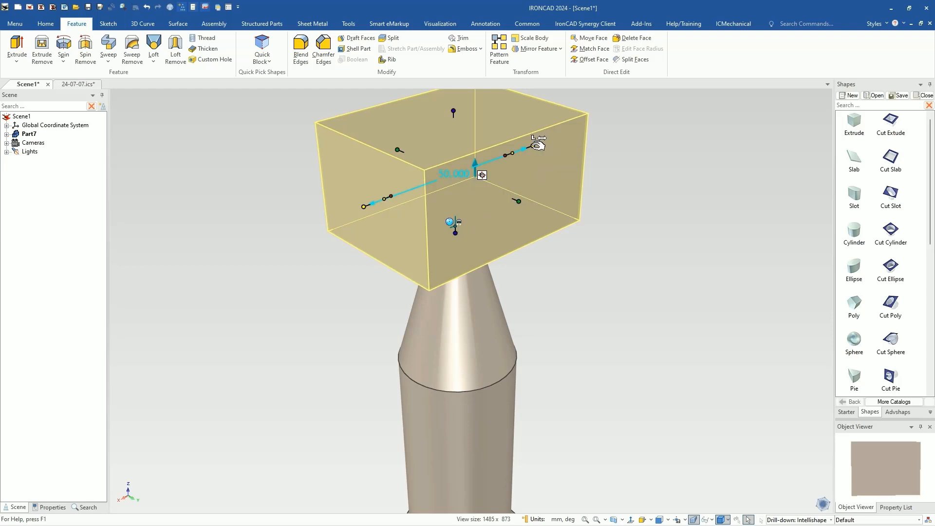
left_click_drag(534, 146, 502, 163)
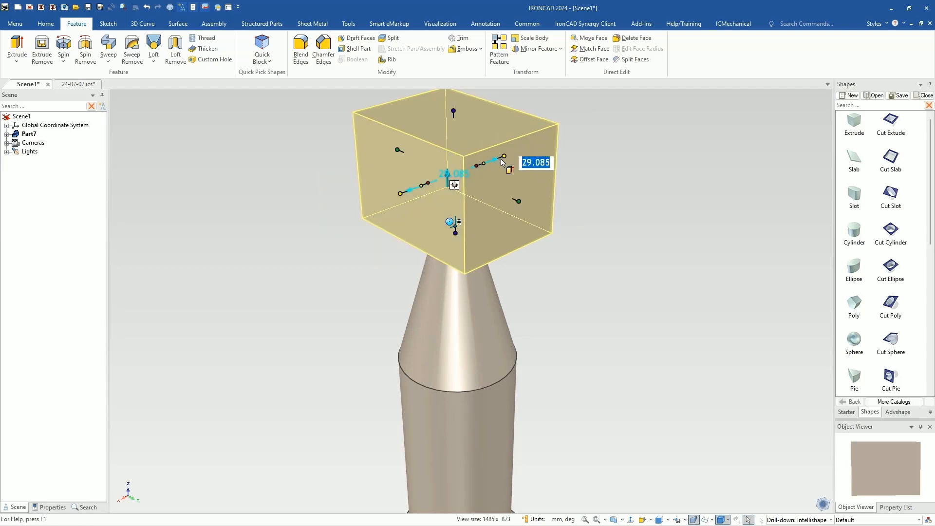
type("5")
key("Return")
mouse_move(506, 166)
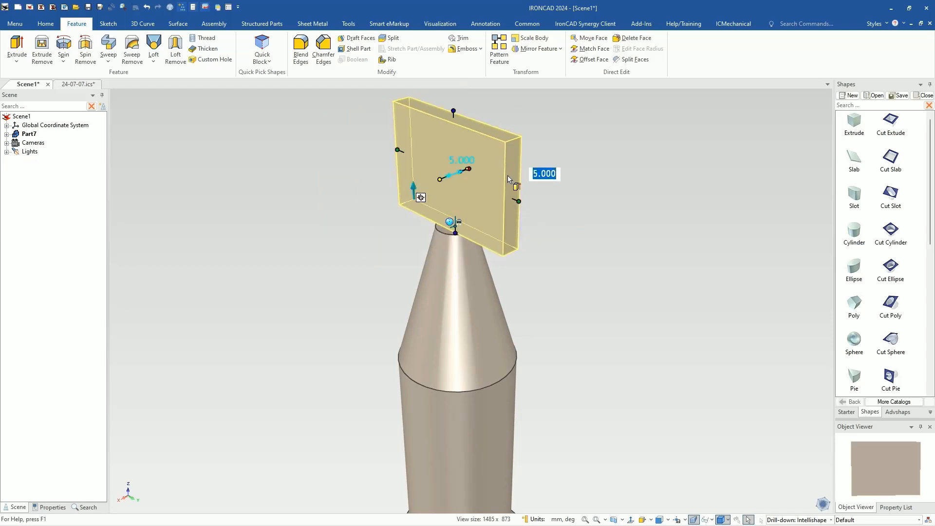
- Extend the block down to the cone's base edge and set its width across the cone to 35 mm
left_click_drag(455, 232, 494, 385)
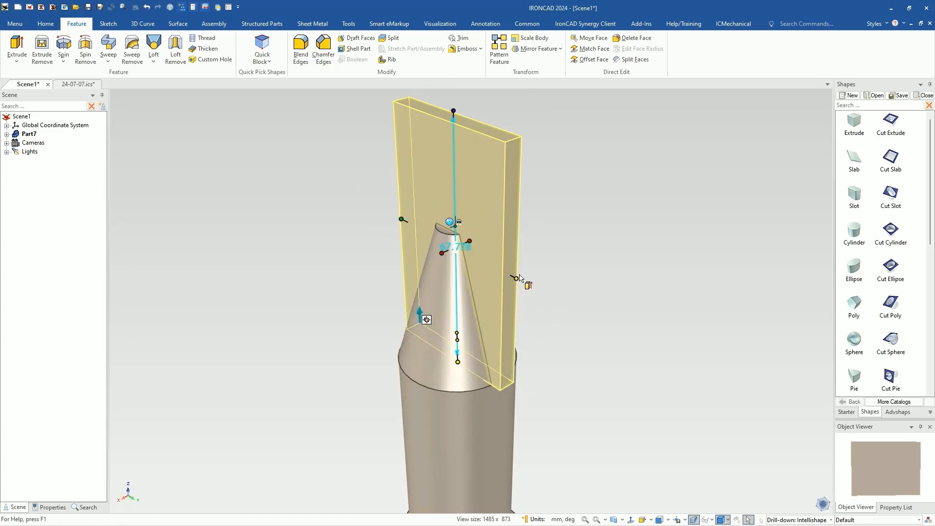
left_click_drag(517, 276, 535, 290)
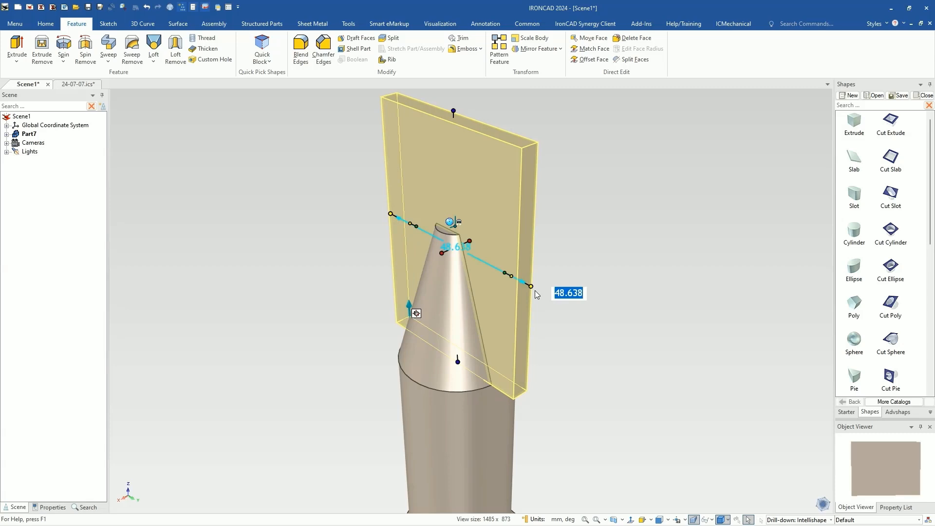
type("35")
key("Return")
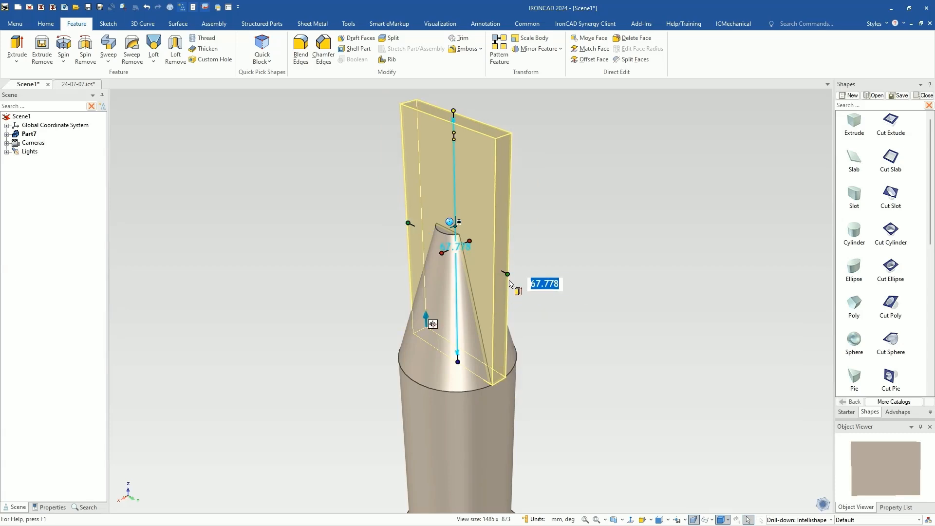
- Set the block's height to 20 mm, measured up from the cone's base
left_click(454, 110)
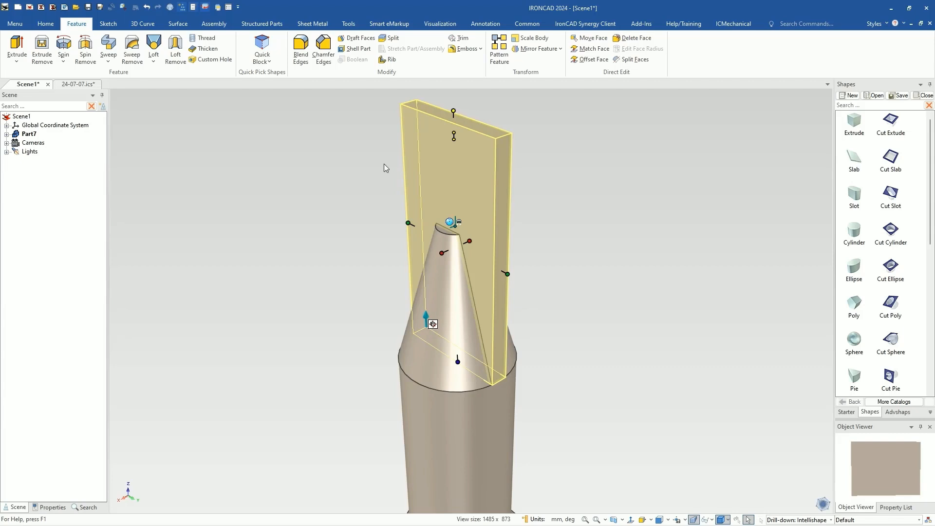
left_click(453, 112)
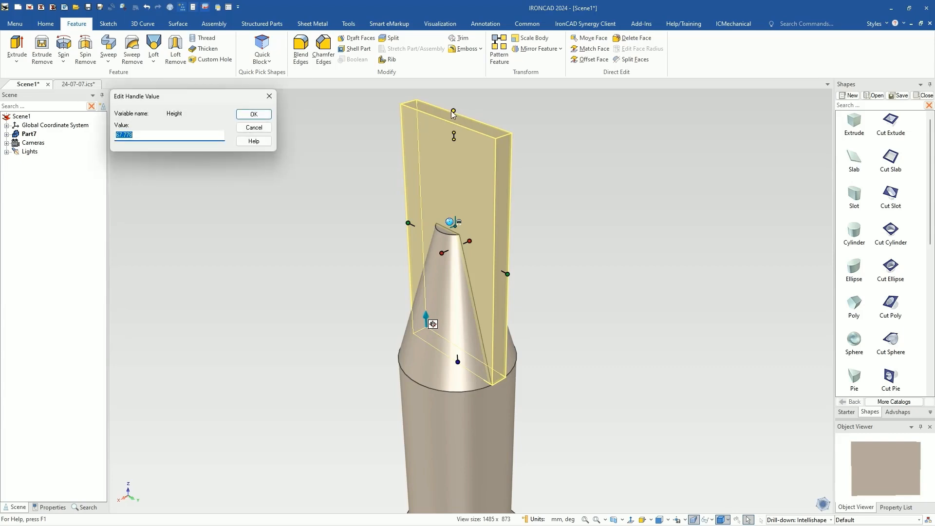
type("20")
key("Return")
left_click(580, 284)
- Place a Rib from the Shapes catalog at the centre of the protruding block's top face
scroll(477, 331, "up", 1)
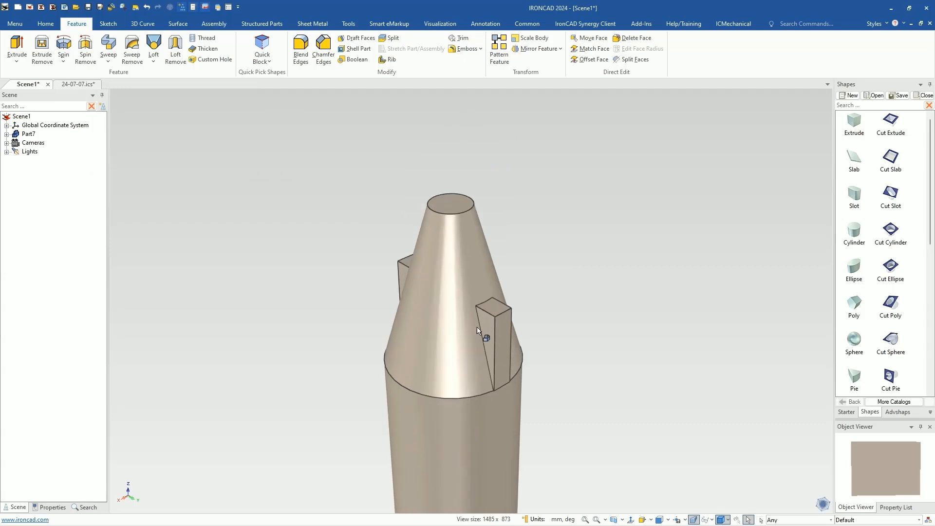
scroll(477, 327, "up", 3)
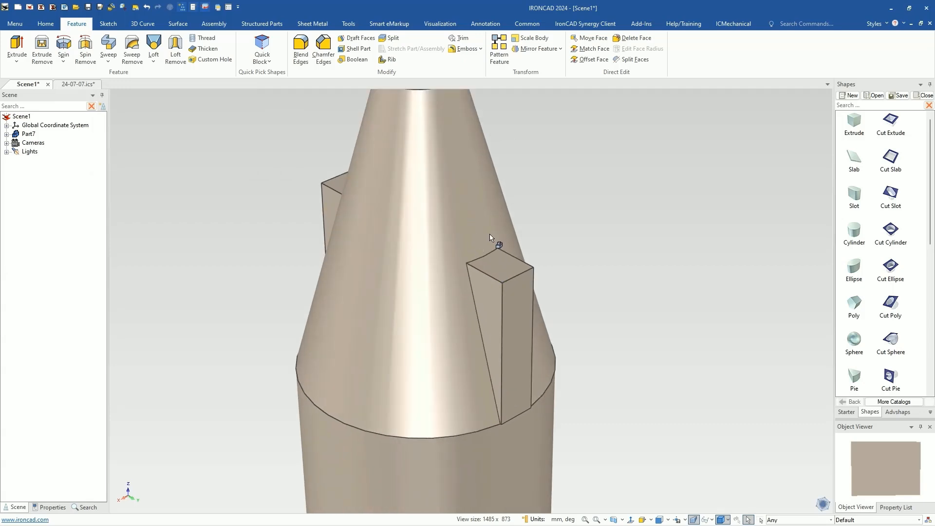
scroll(490, 237, "down", 2)
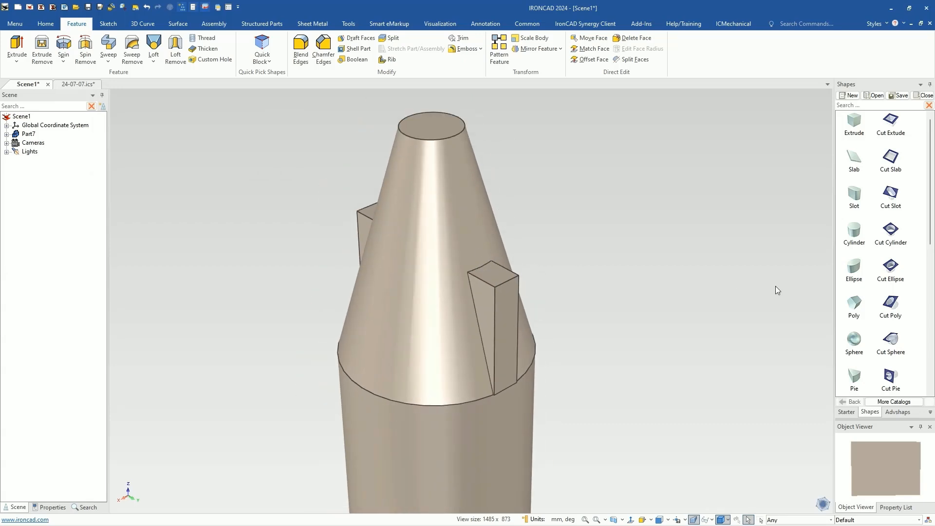
scroll(884, 316, "down", 3)
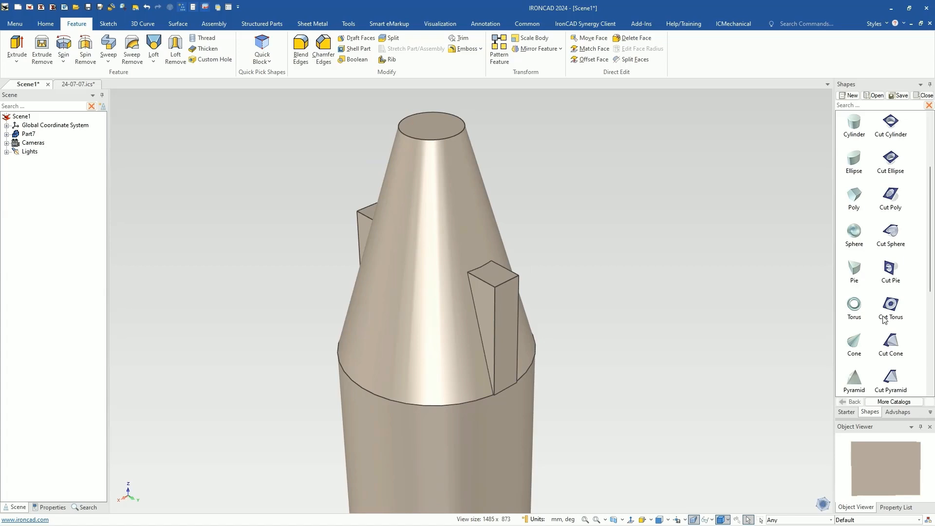
scroll(884, 319, "down", 3)
left_click_drag(884, 341, 502, 273)
left_click(444, 311)
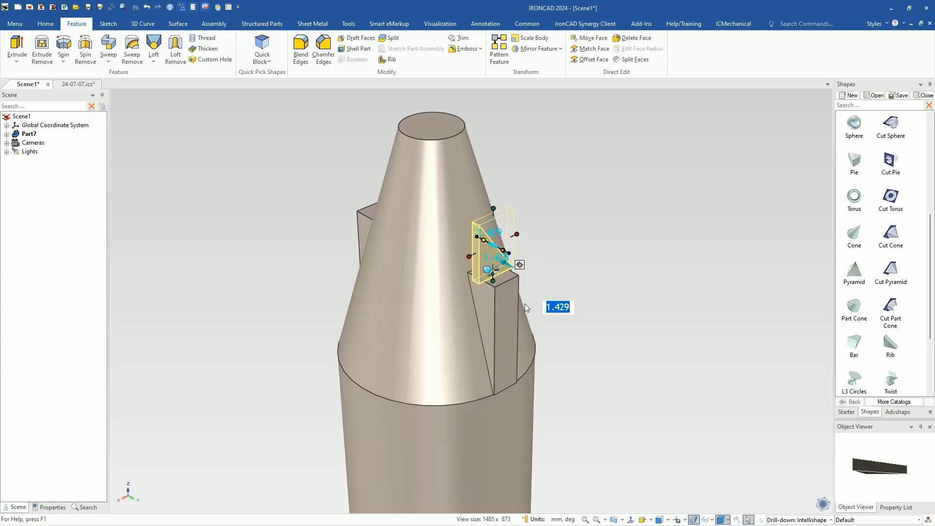
- Rotate the rib by -90 degrees about its vertical axis with the TriBall
key("F10")
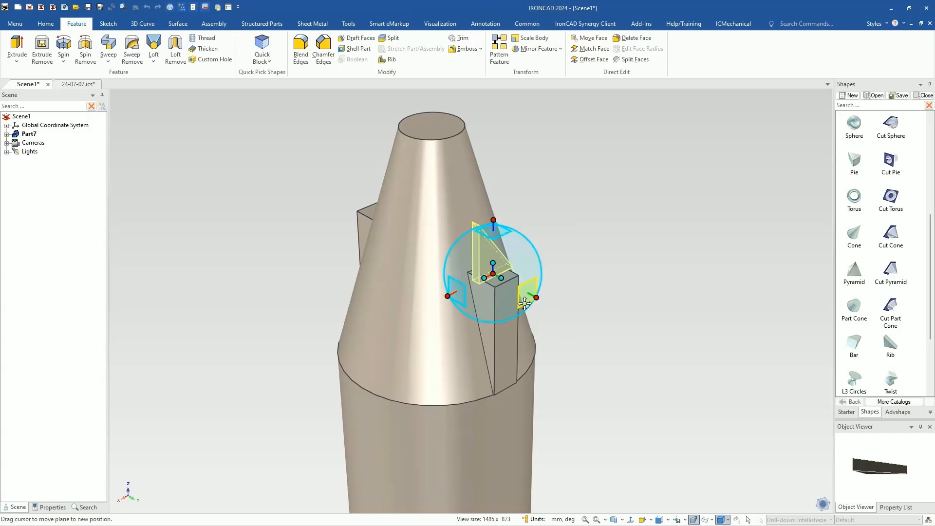
left_click(494, 221)
left_click_drag(517, 271, 501, 288)
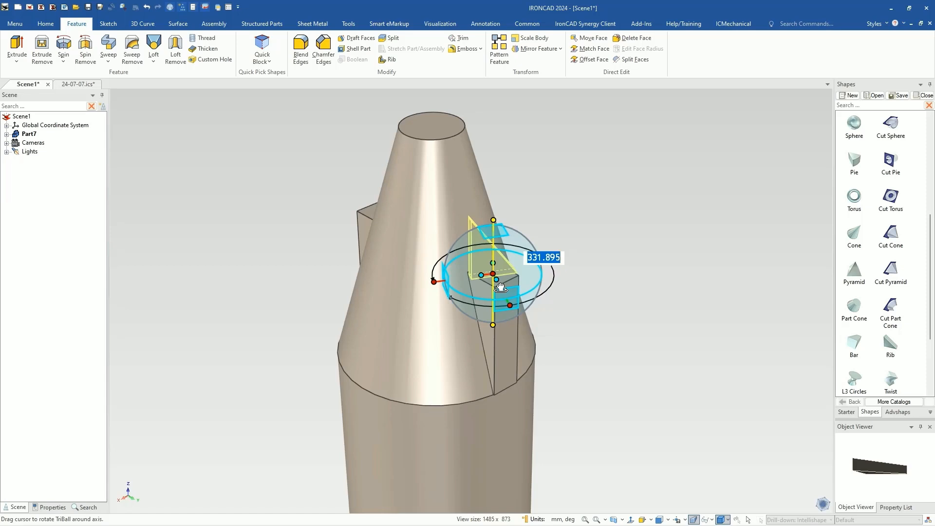
type("-90")
key("Return")
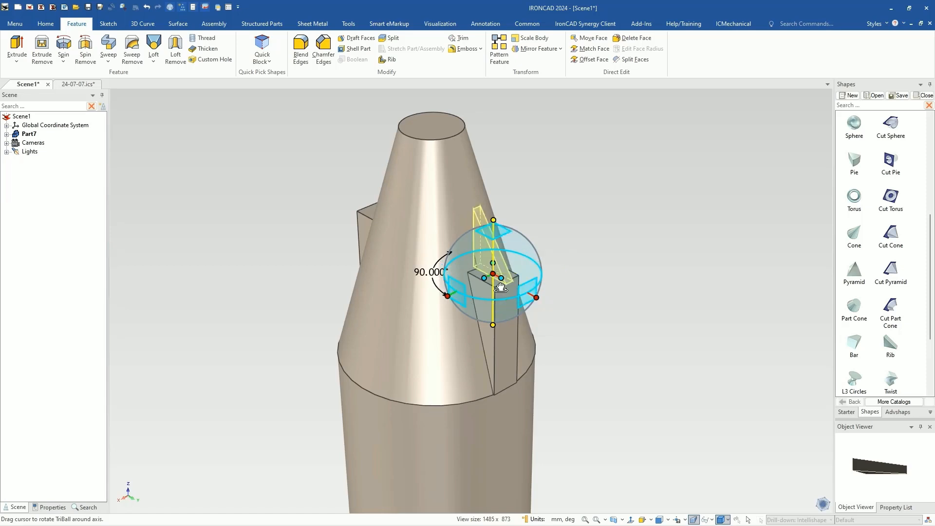
left_click(499, 285)
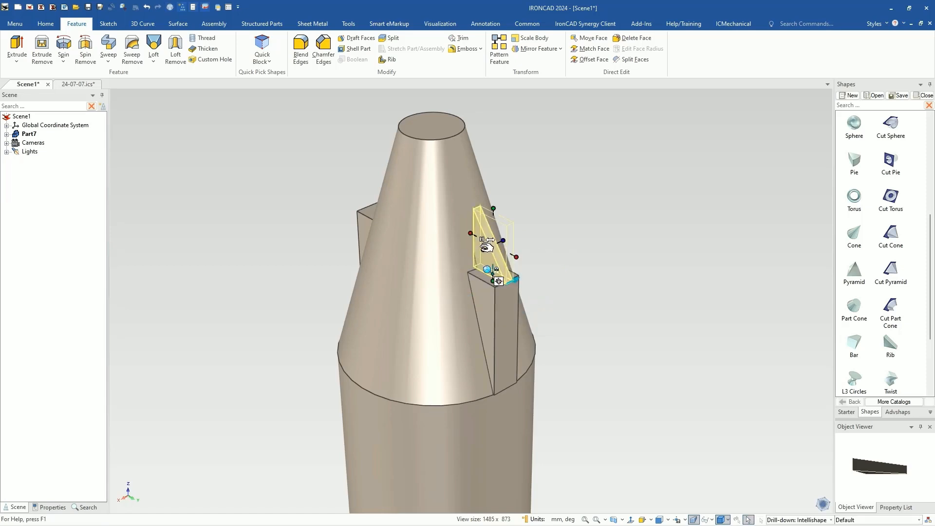
- Stretch the rib to the edges of the block's top face, about 6.6 mm long
left_click_drag(486, 248, 514, 295)
scroll(510, 279, "up", 4)
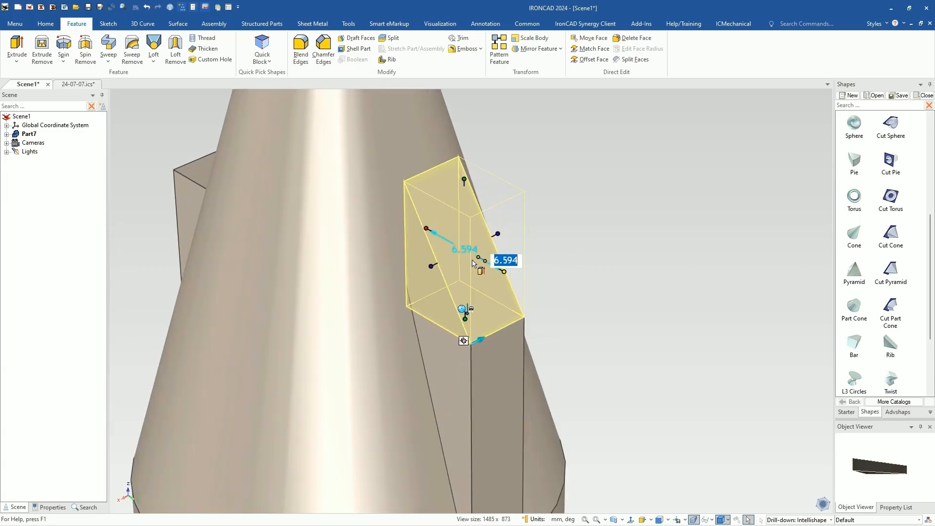
scroll(604, 323, "down", 3)
scroll(605, 317, "up", 2)
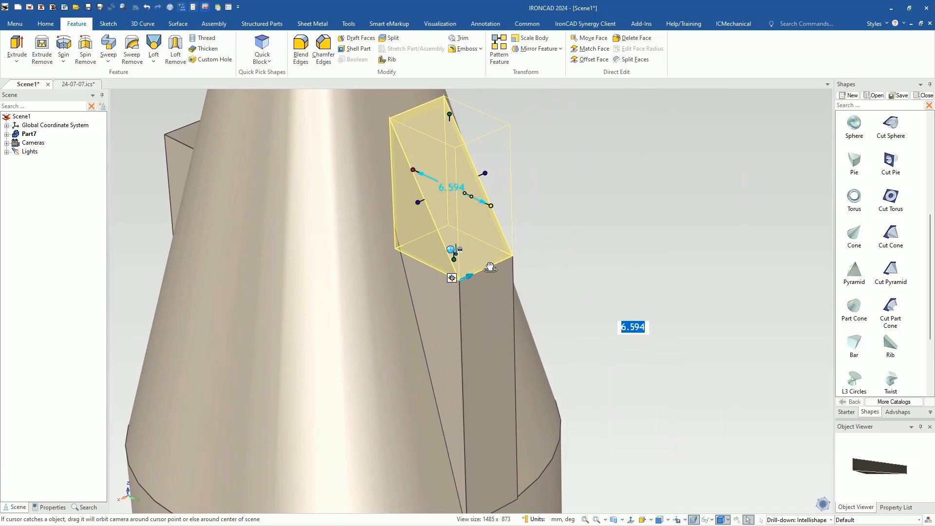
- Edit the rib's cross-section and move its vertical line into the cone, about 14 mm from the sketch origin
right_click(461, 229)
left_click(516, 241)
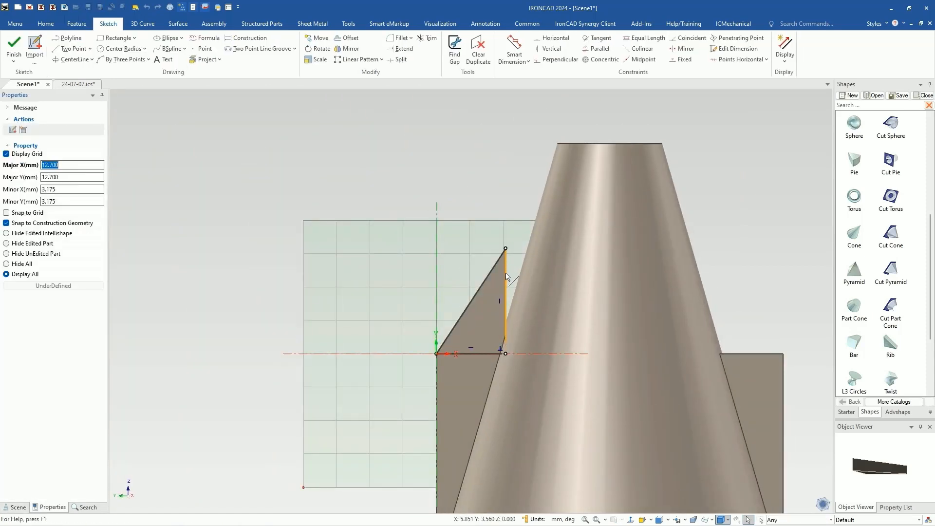
left_click_drag(507, 279, 589, 268)
- Set the slope angle of the rib profile's inclined line to 55 degrees, maintaining end conditions
left_click(537, 206)
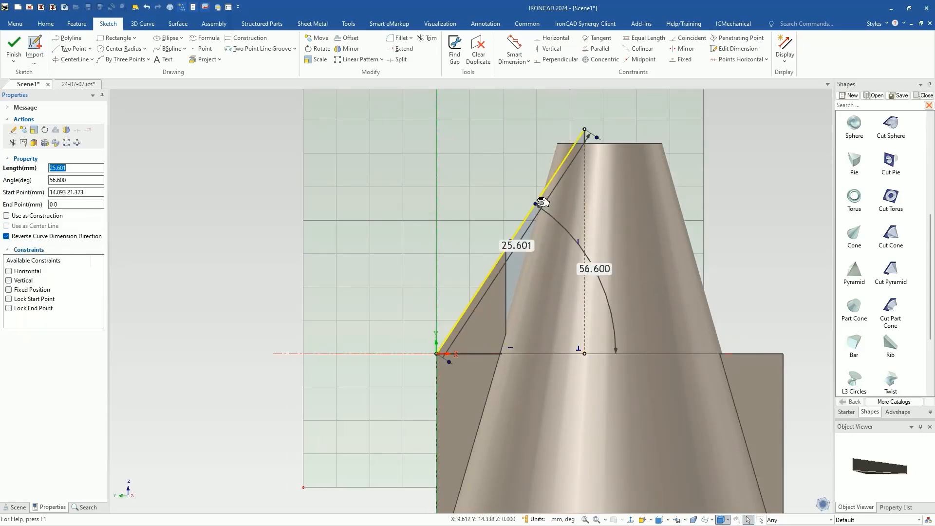
double_click(609, 269)
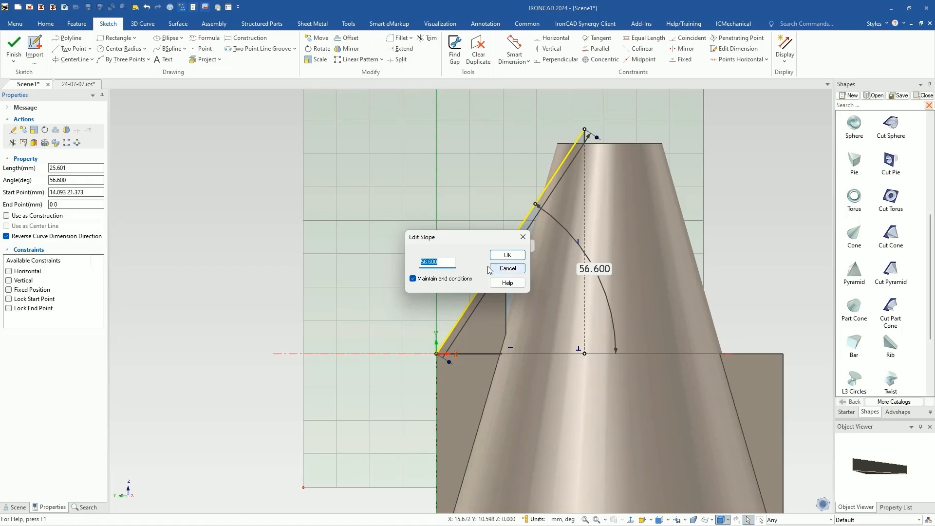
type("90")
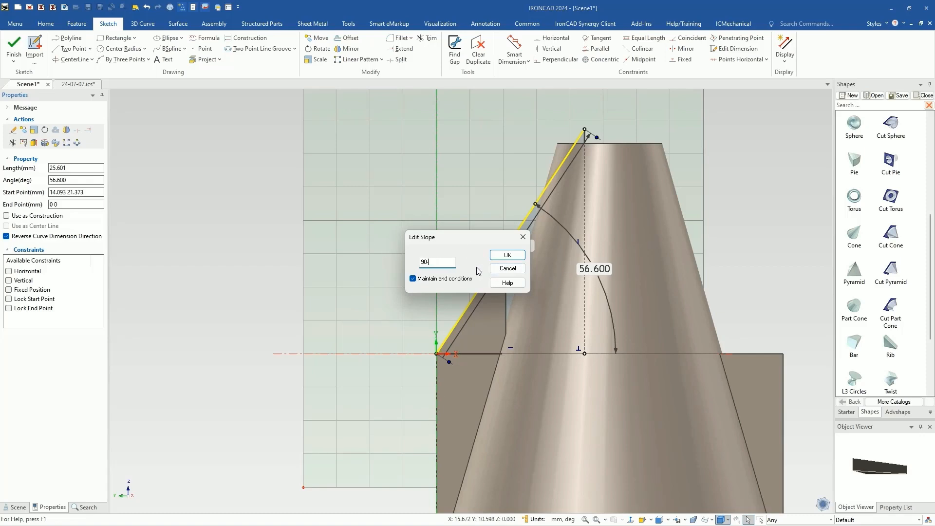
type("-35")
key("Tab")
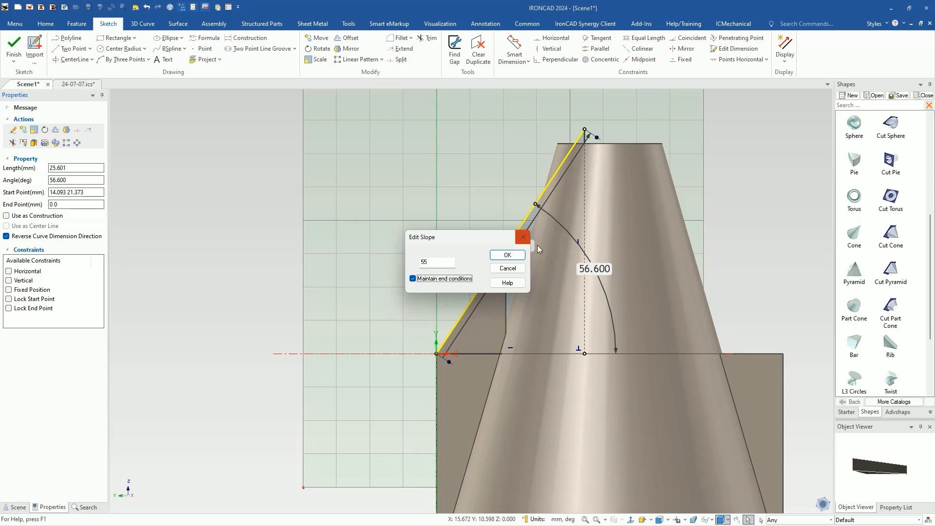
left_click(508, 255)
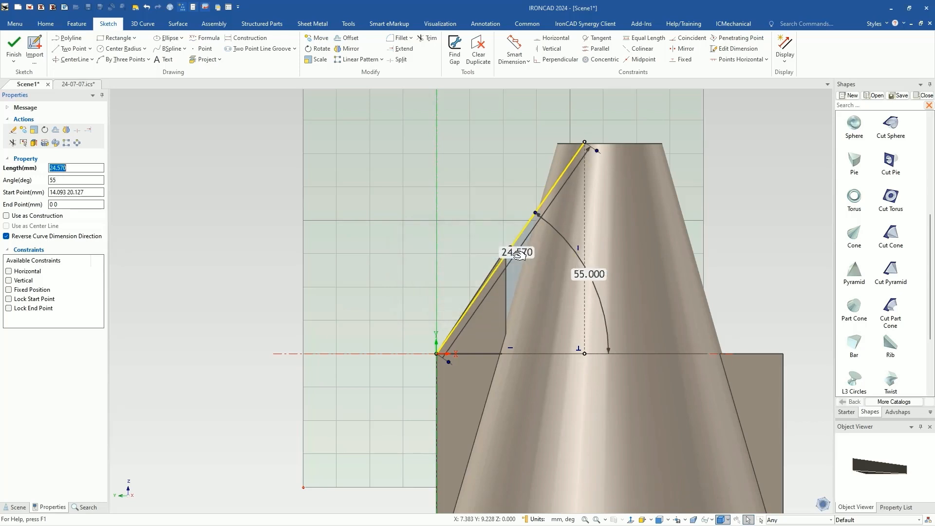
- Close the rib profile with a horizontal line about 2.7 mm long inside the cone, trim the lines above it, and finish the sketch
left_click(625, 117)
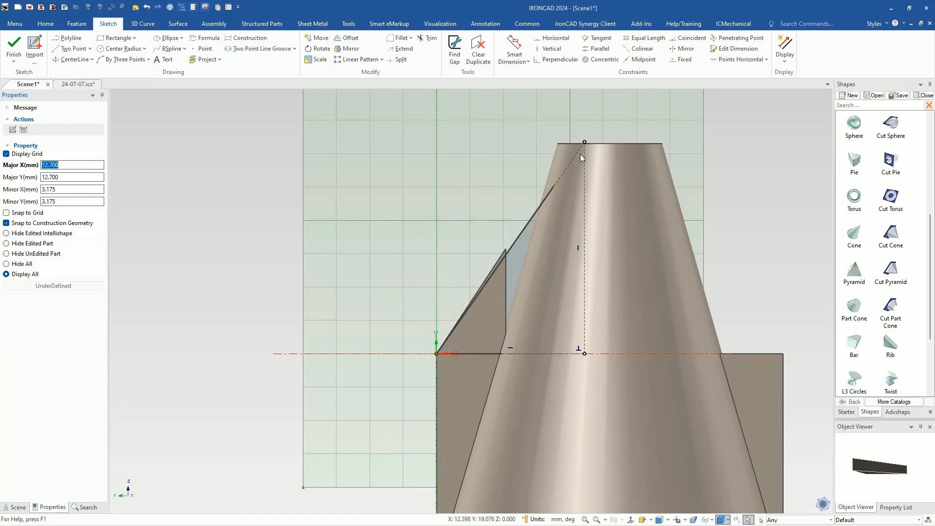
scroll(580, 153, "up", 3)
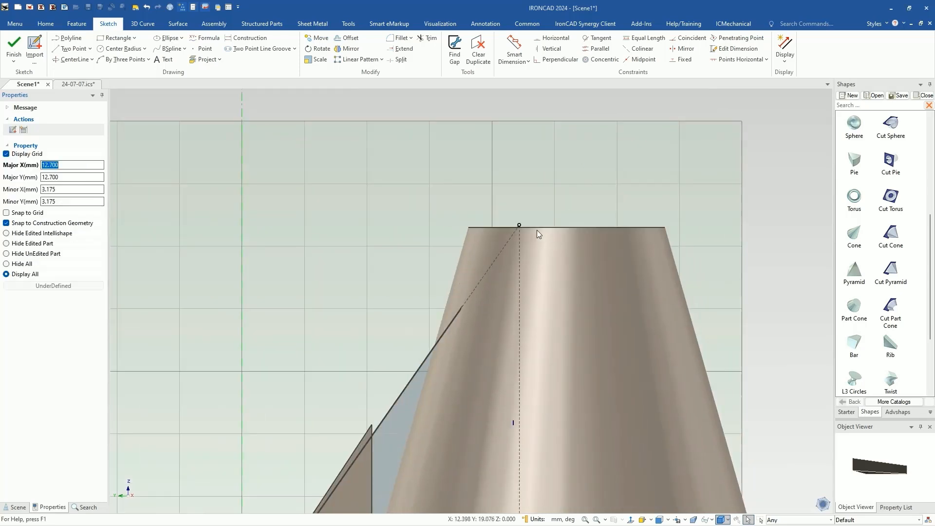
left_click(72, 48)
left_click(466, 299)
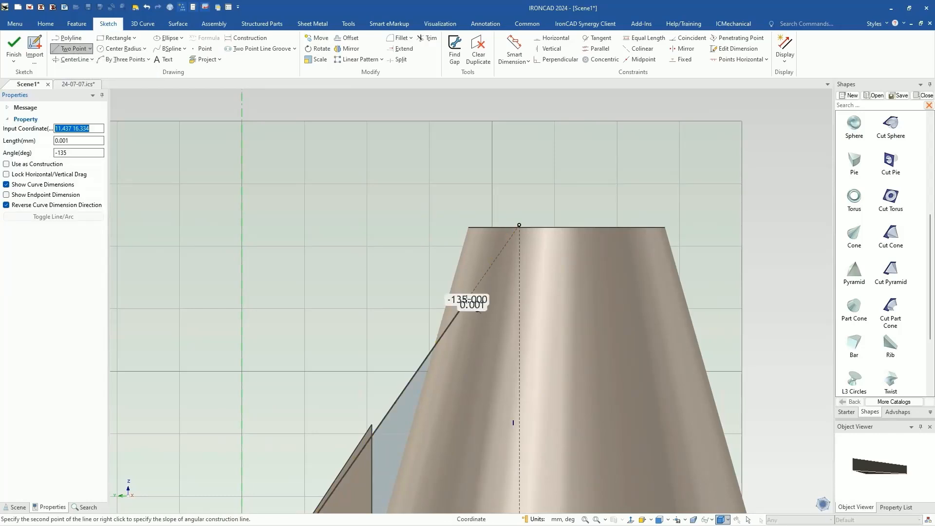
left_click(519, 299)
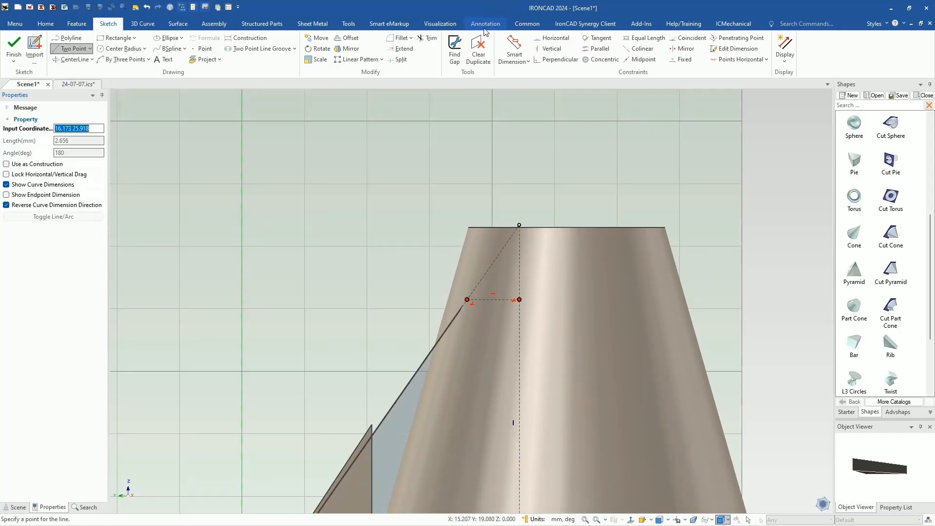
left_click(427, 37)
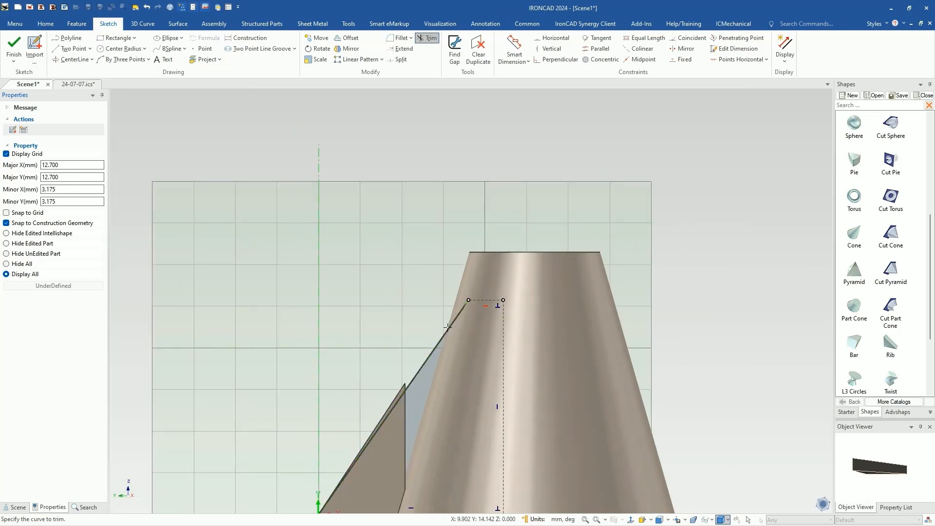
scroll(466, 299, "down", 4)
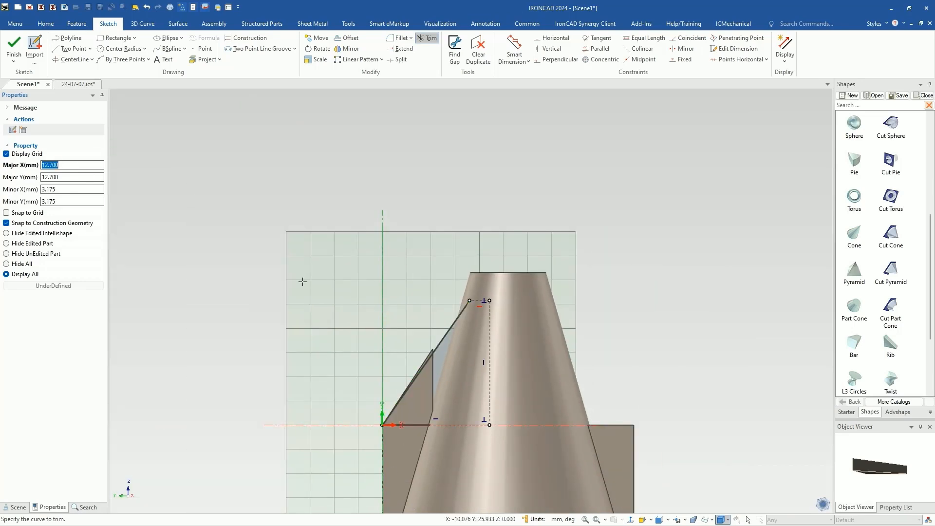
left_click(12, 43)
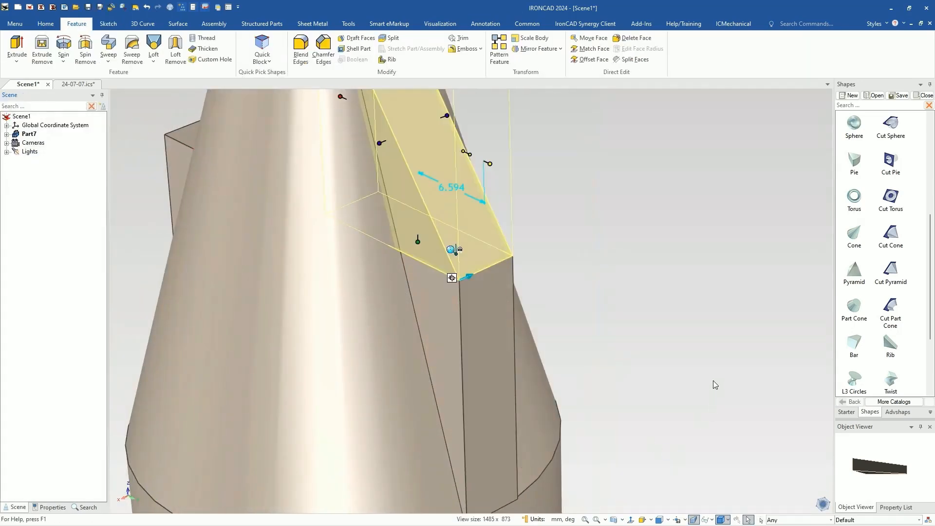
- Select the sloped rib and reposition only its TriBall to the center of the cone's top face
left_click(714, 383)
scroll(495, 353, "down", 4)
middle_click_drag(495, 356, 511, 370)
left_click(460, 321)
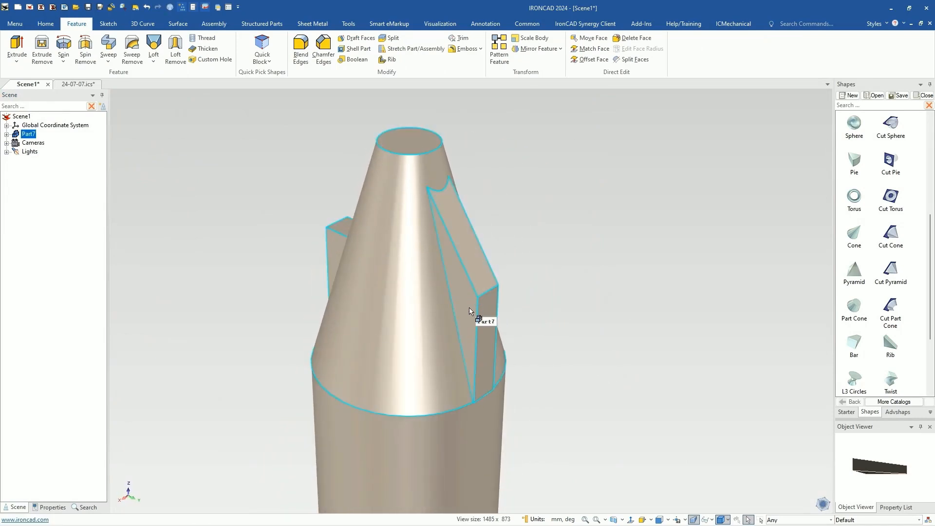
left_click(471, 310)
left_click(458, 268)
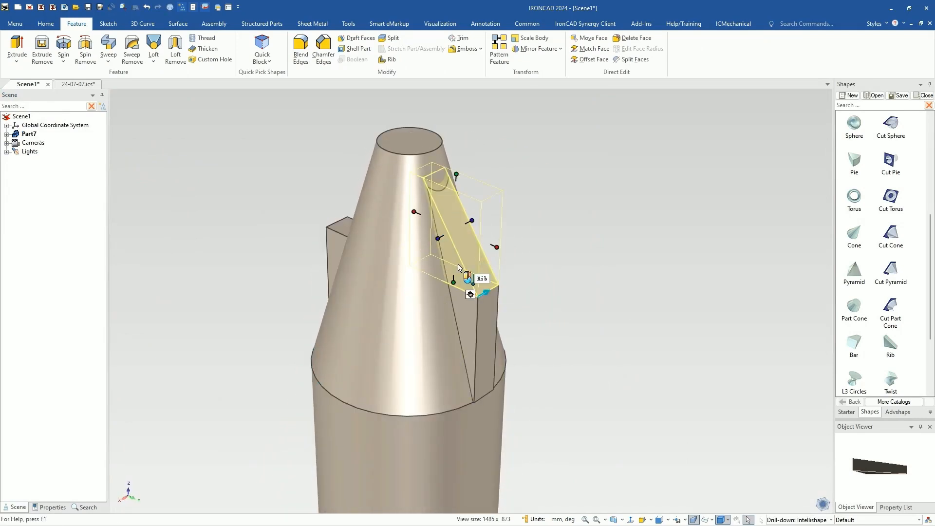
key("F10")
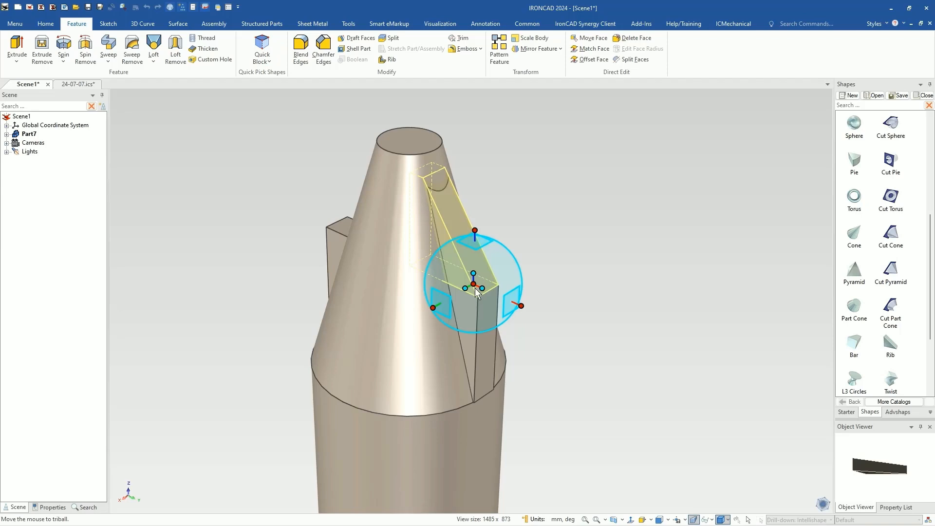
left_click_drag(477, 285, 409, 142)
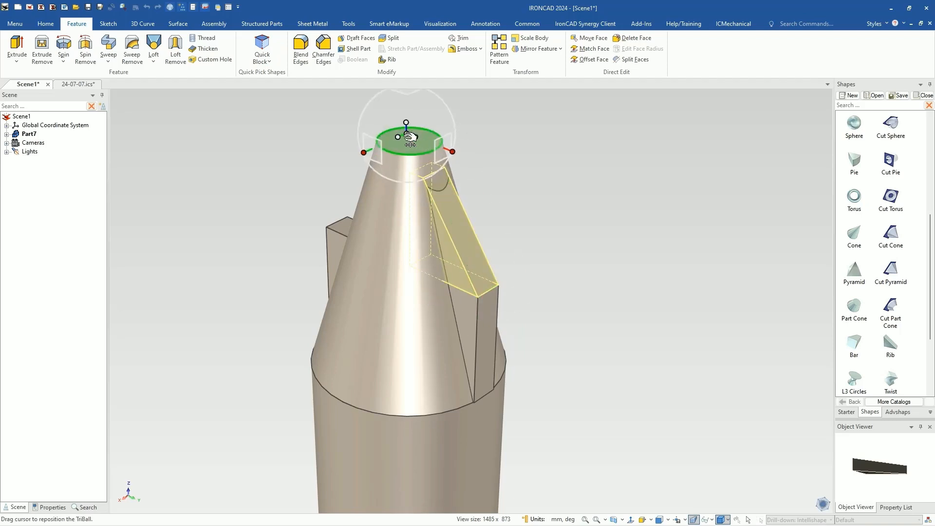
key("space")
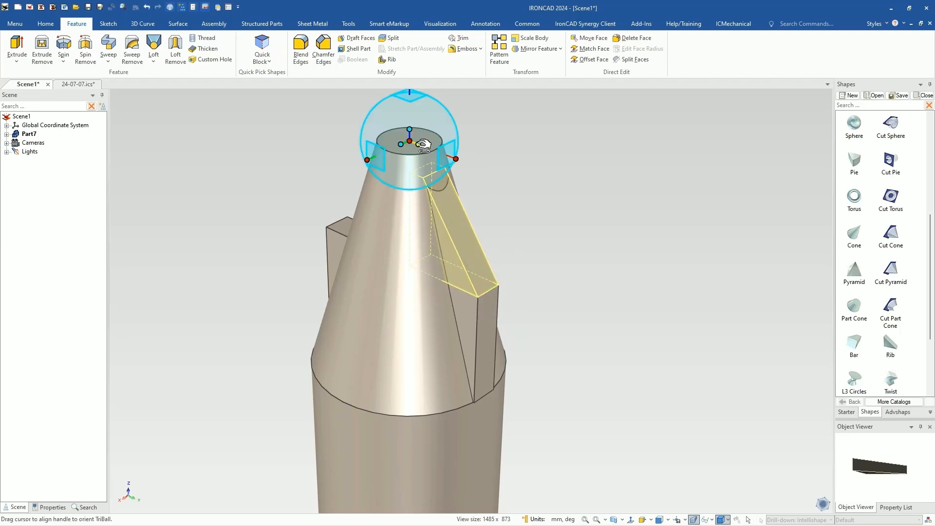
- Mirror the rib as a linked copy to the opposite side of the cone with the TriBall
right_click(418, 144)
mouse_move(485, 287)
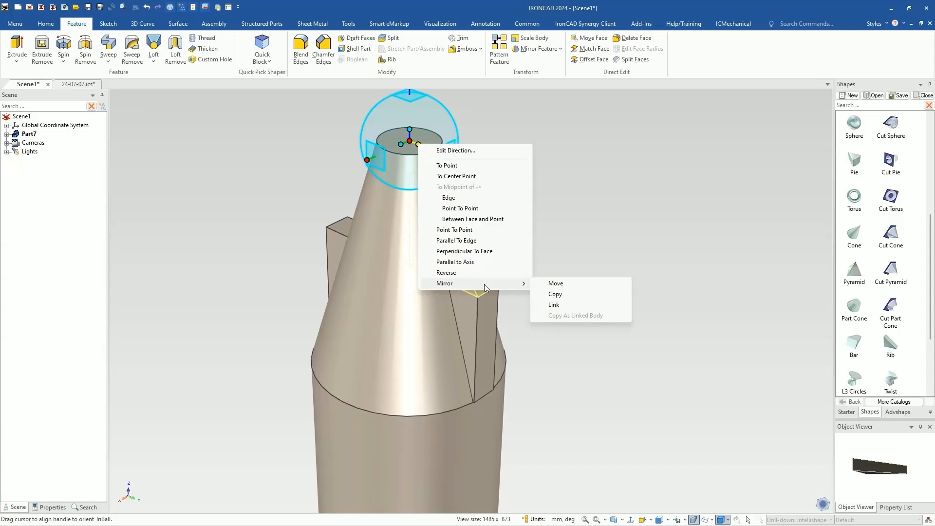
left_click(554, 304)
left_click(555, 272)
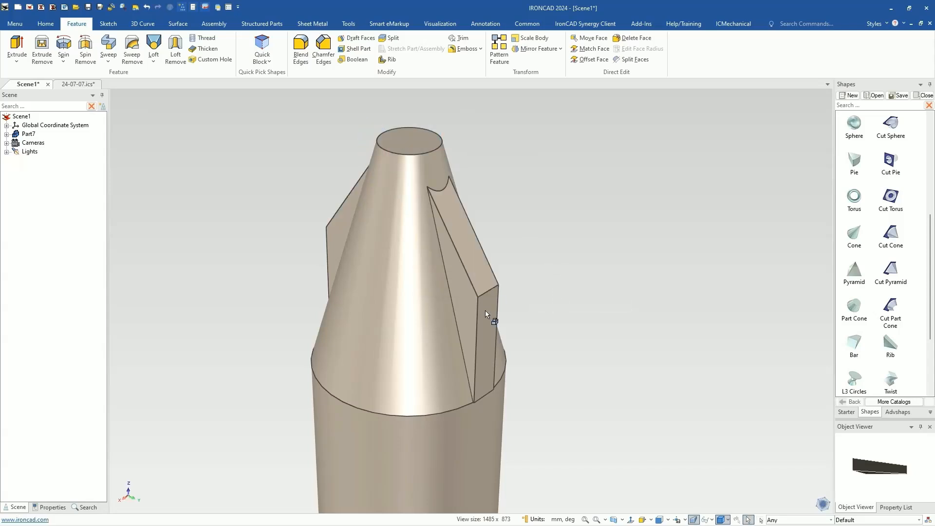
- Create one linked copy of the fin block and both ribs, rotated 90 degrees about the cone's vertical axis
left_click(479, 347)
left_click(477, 344)
left_click(452, 246)
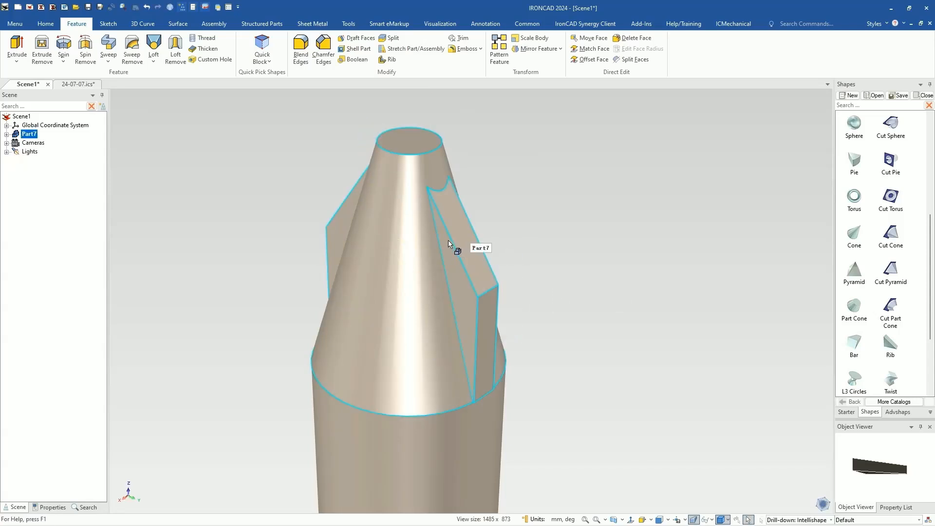
left_click(480, 355)
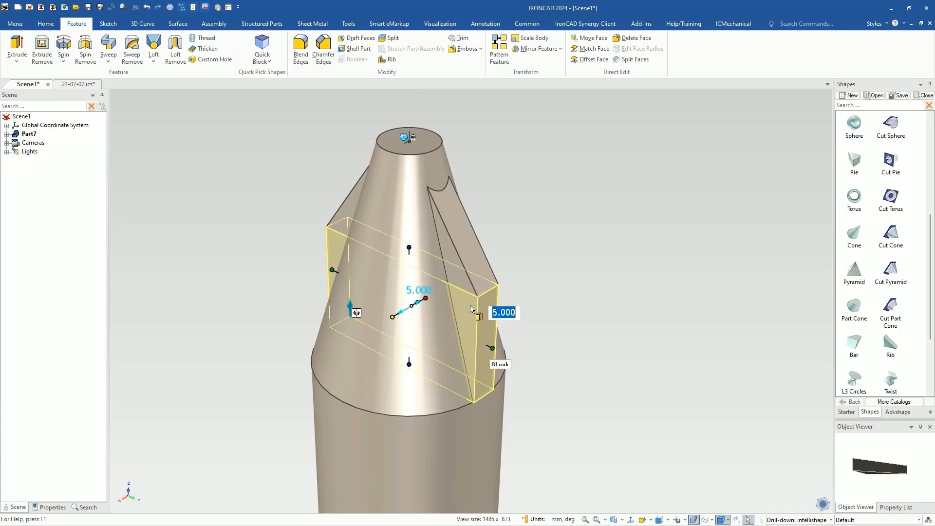
left_click(457, 259, "shift")
left_click(342, 208, "shift")
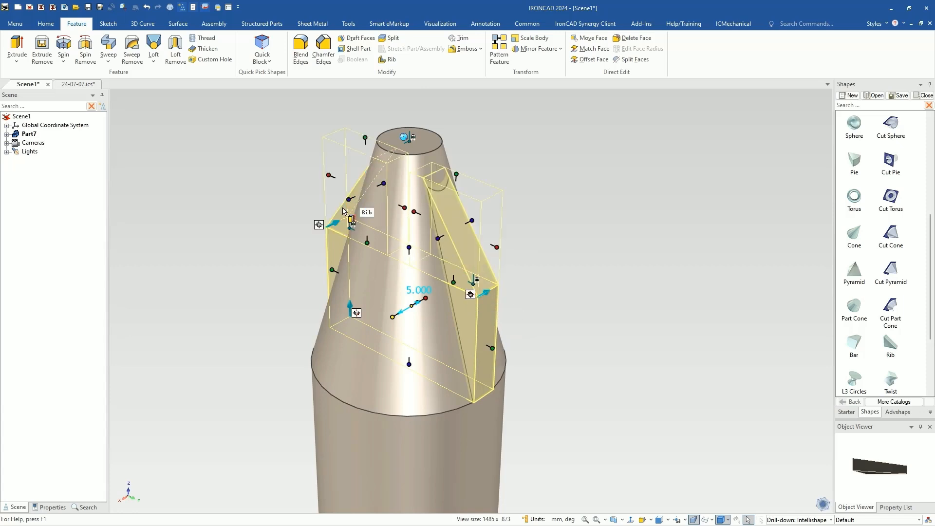
key("F10")
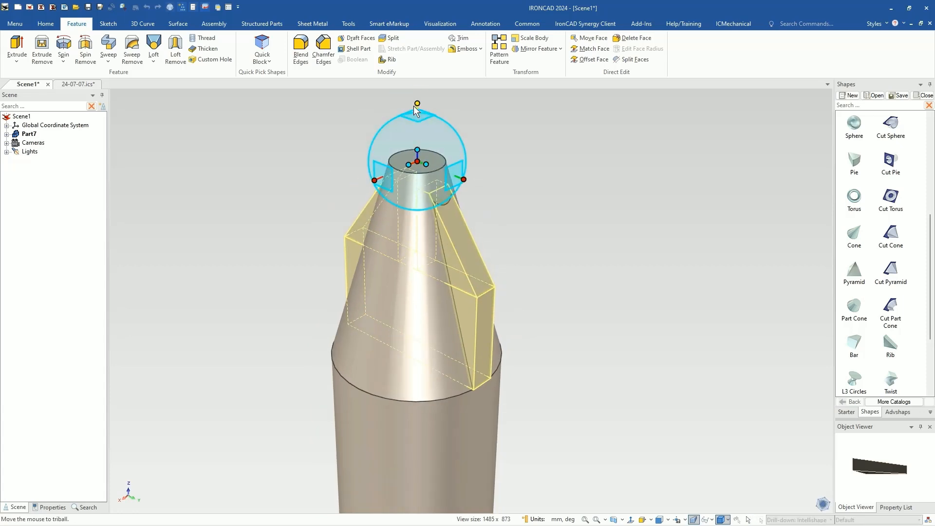
left_click(417, 103)
right_click_drag(436, 151, 420, 163)
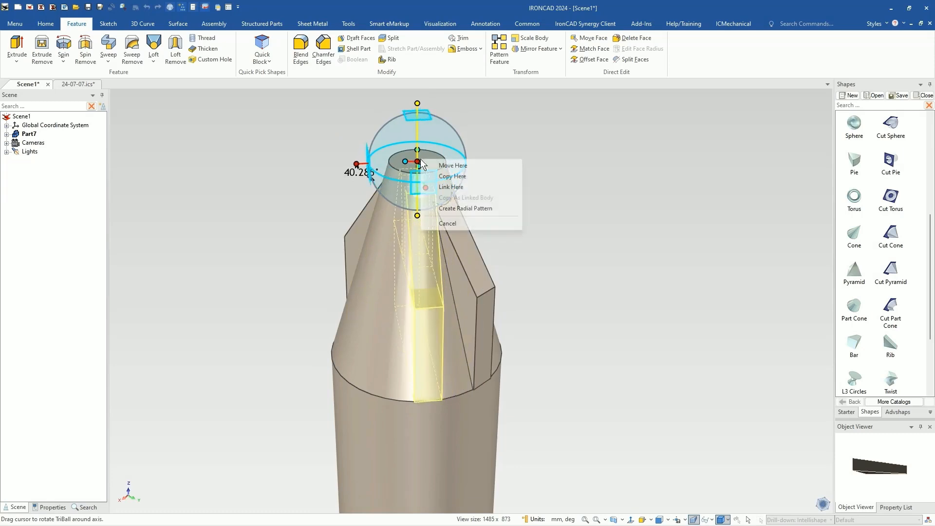
left_click(447, 187)
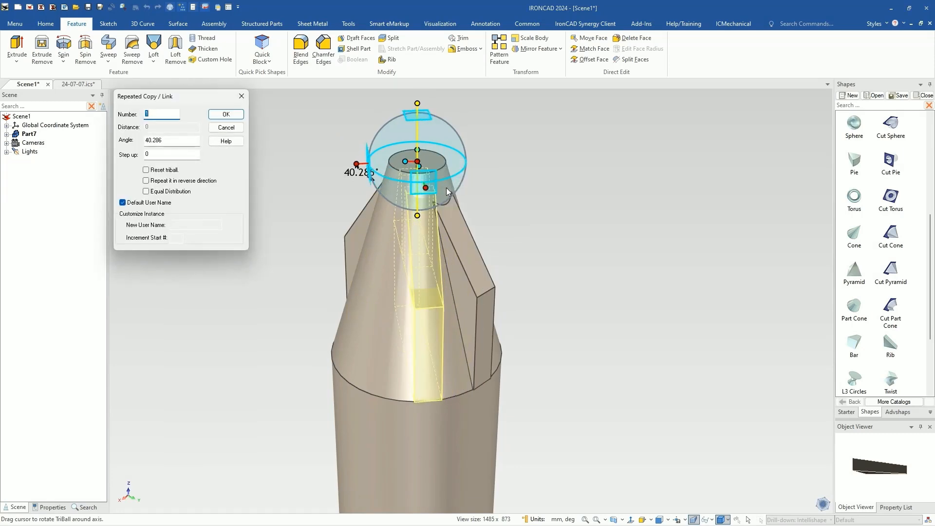
key("Tab")
type("90")
key("Return")
left_click(636, 322)
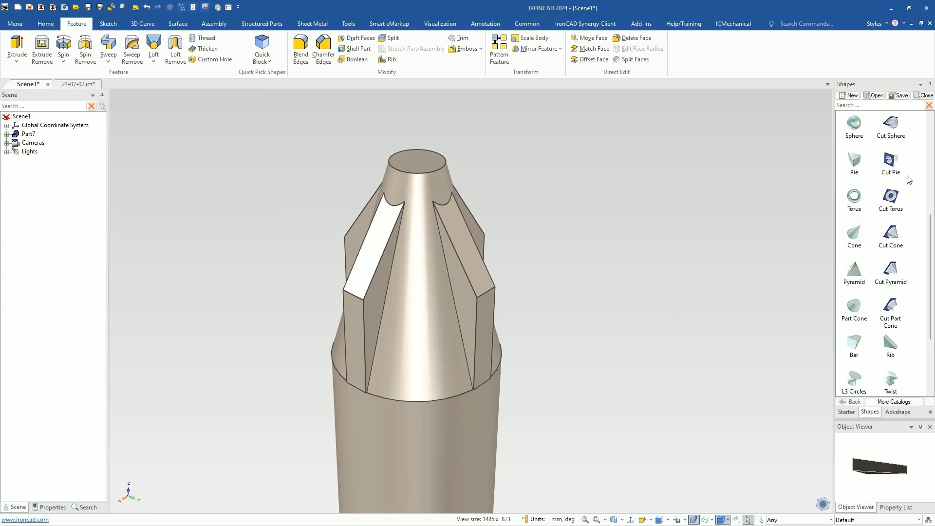
- Place a Cut Cylinder centered on the cone's top face and set its diameter to 33 mm
scroll(893, 204, "up", 3)
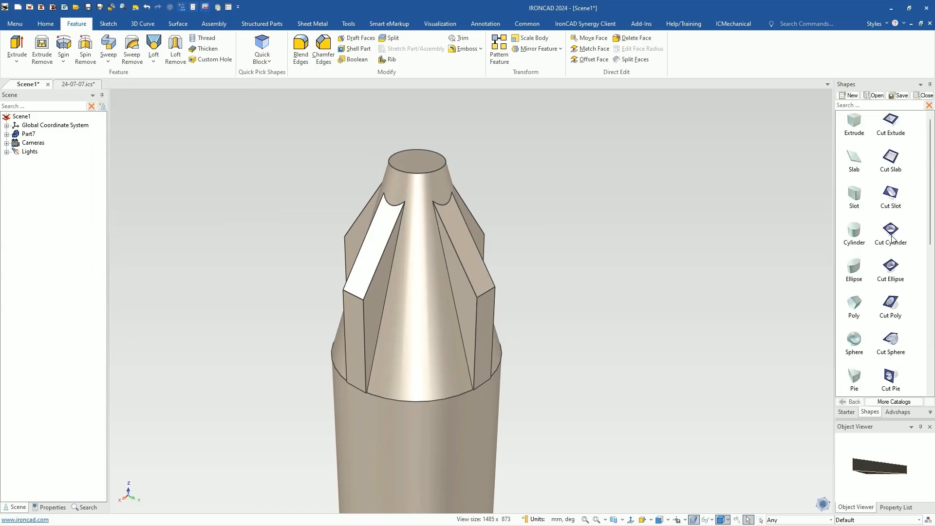
left_click_drag(891, 238, 417, 163)
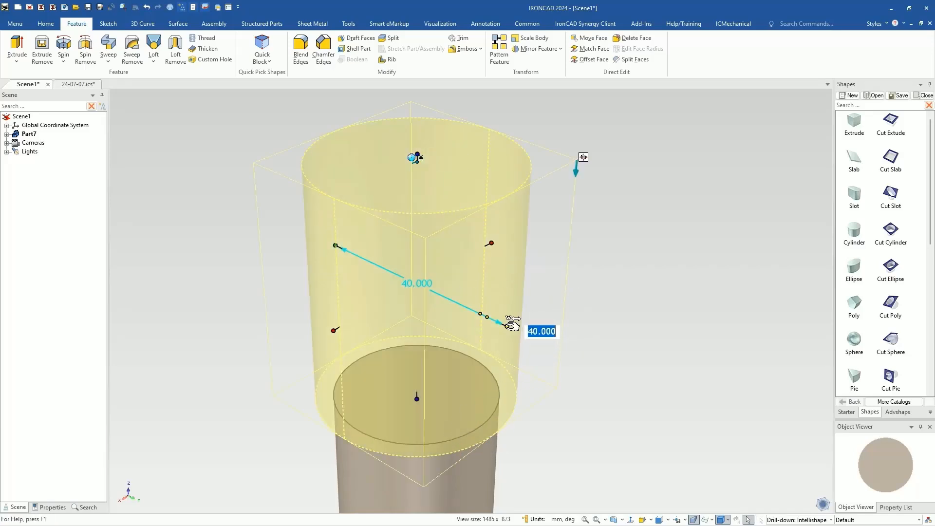
type("33")
key("Return")
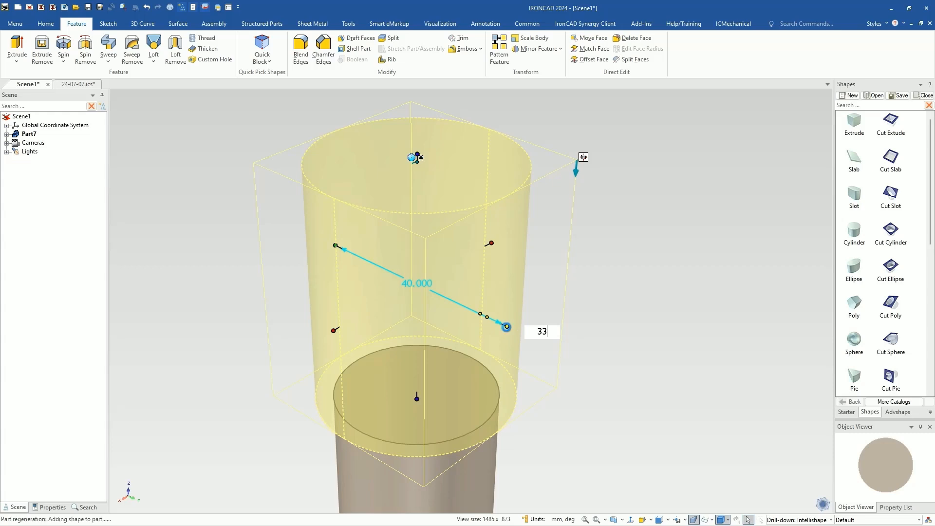
- Turn the cylinder cut into an outside cut so it trims the fins' outer faces
right_click(460, 408)
left_click(500, 210)
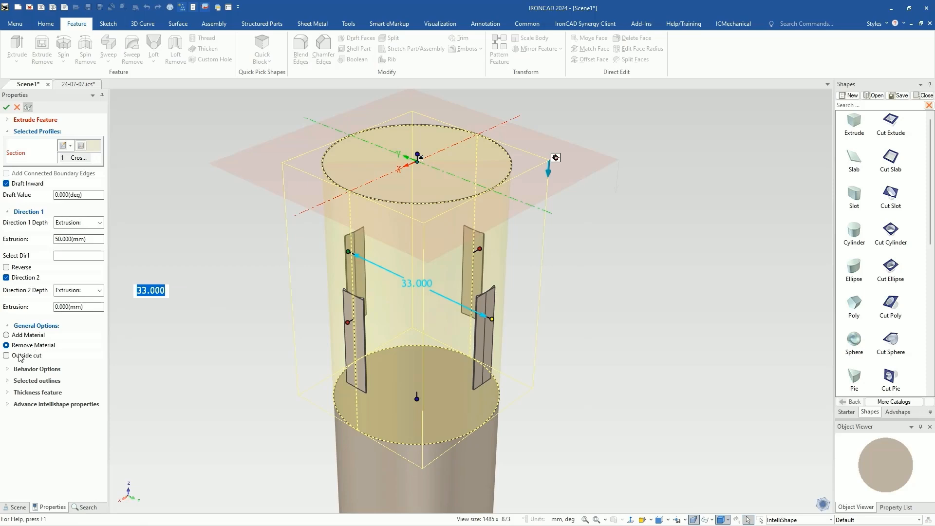
left_click(7, 355)
left_click(6, 106)
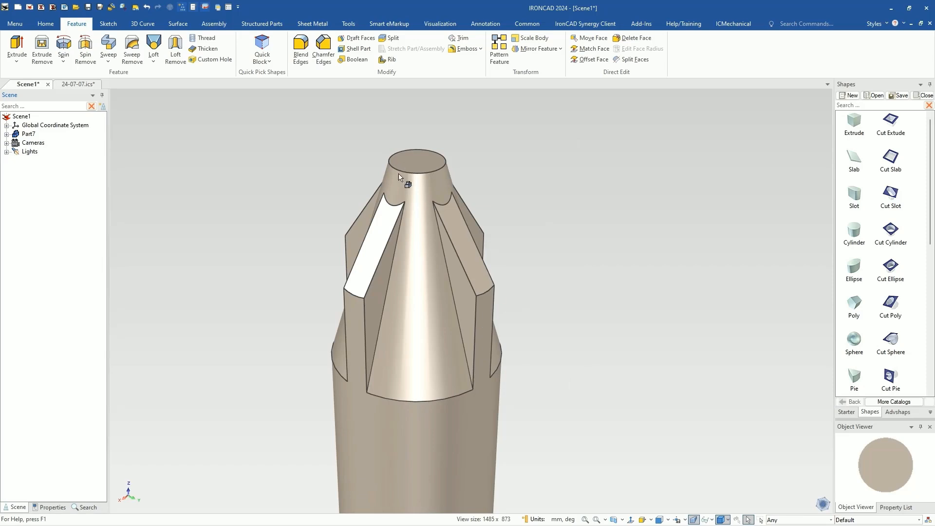
- Add a countersunk hole centered on the hexagonal end face: 16 mm diameter, 92 mm deep, flat bottom, 35 mm countersink at 90 degrees
scroll(494, 463, "down", 5)
middle_click_drag(494, 463, 470, 407)
scroll(449, 436, "up", 5)
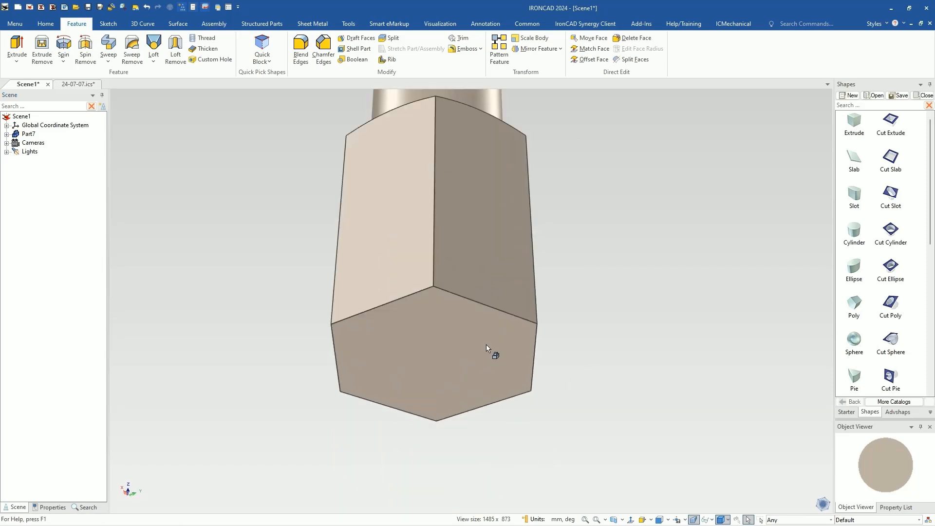
left_click(847, 411)
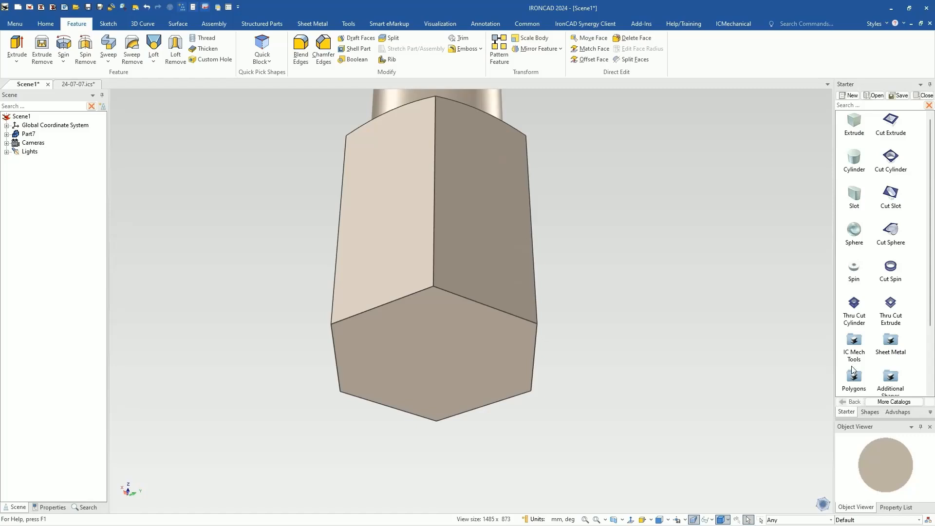
double_click(854, 342)
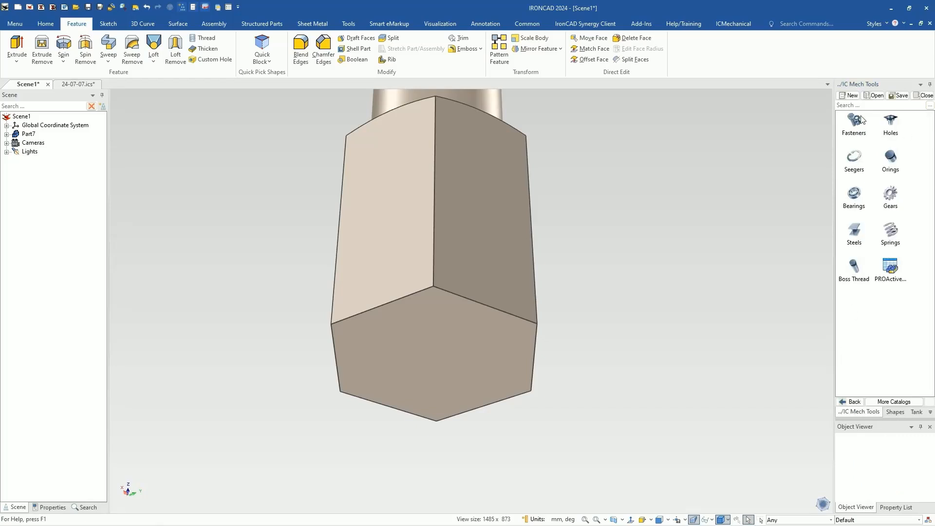
left_click_drag(893, 125, 435, 358)
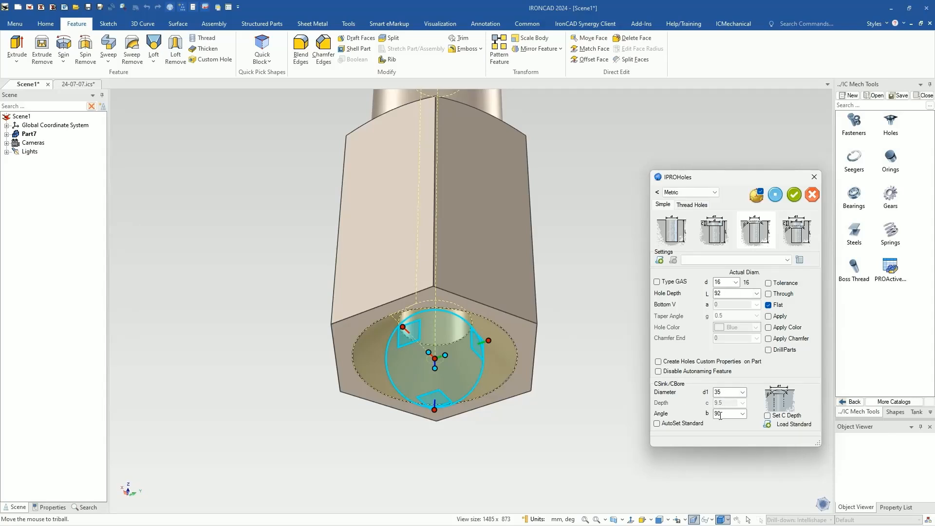
left_click(794, 195)
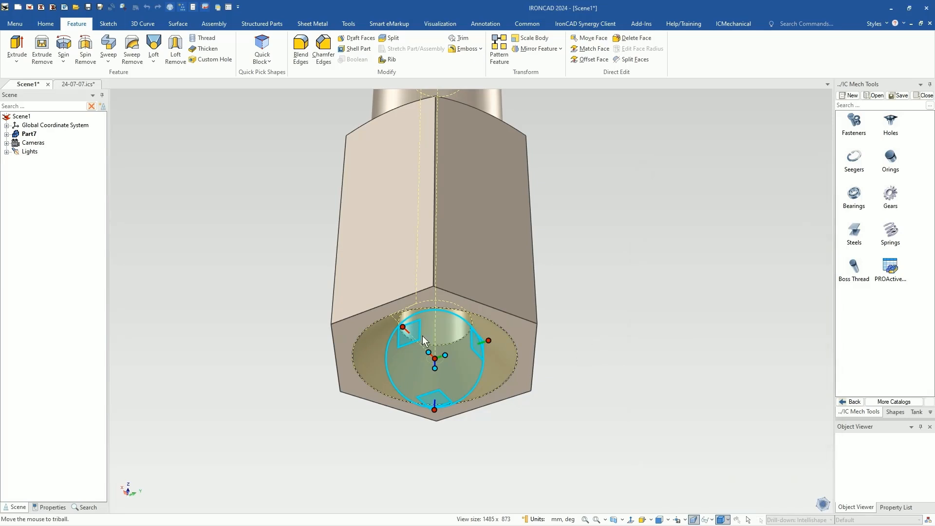
key("F10")
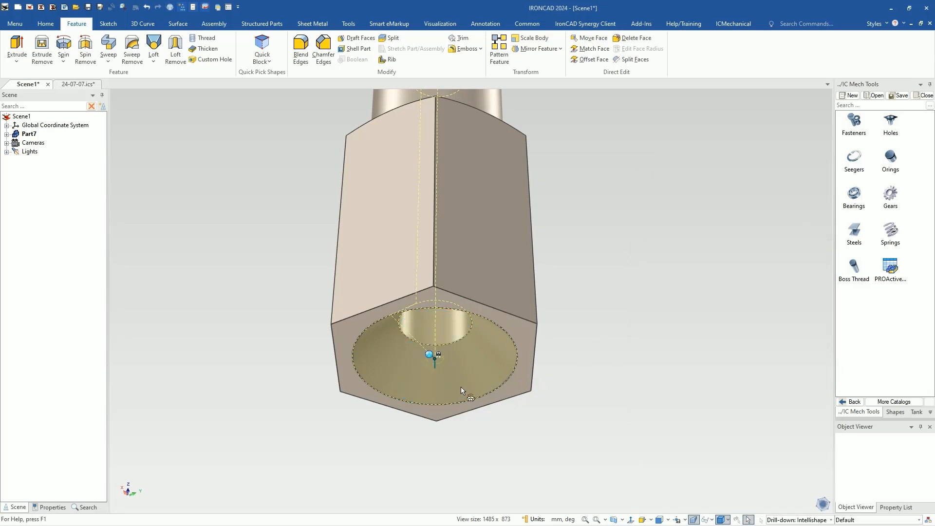
- Place a Cut Sphere centered on the flat bottom of the axial hole and set its diameter to 16 mm
middle_click_drag(397, 409, 388, 307)
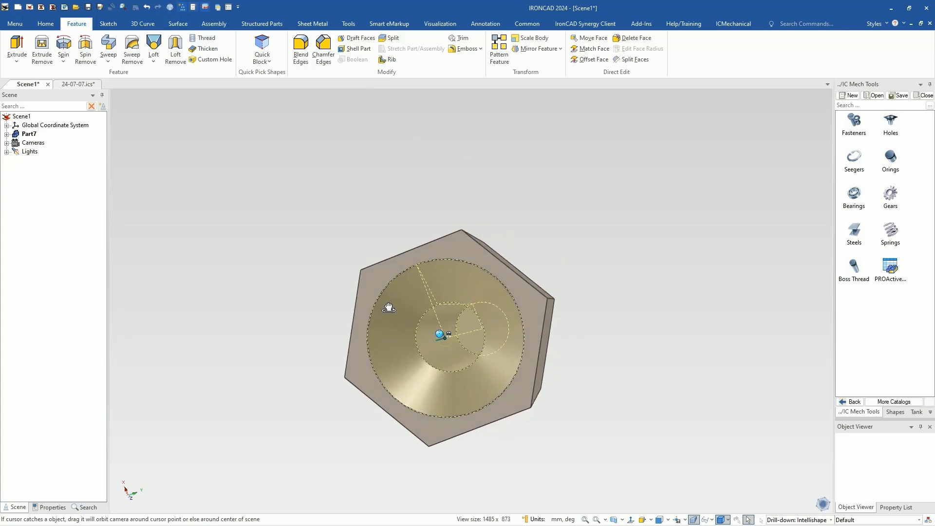
left_click(852, 403)
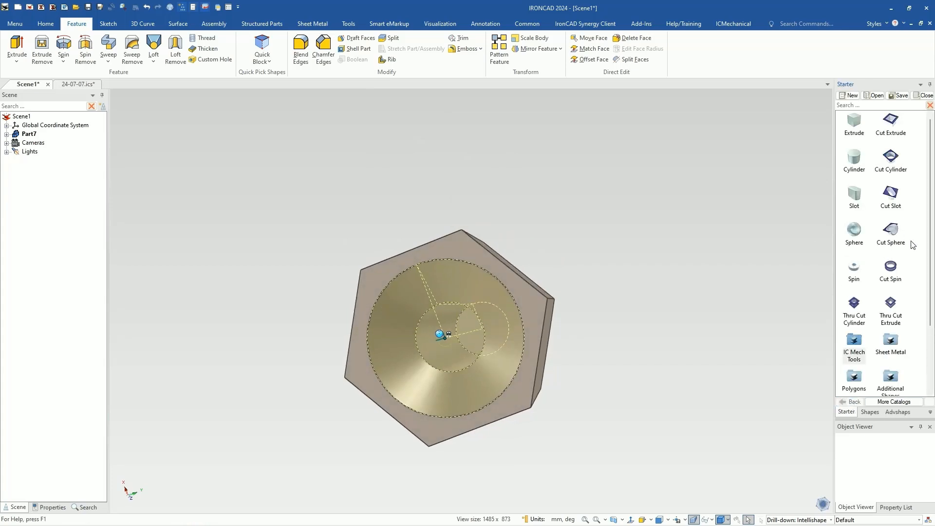
left_click_drag(891, 233, 468, 347)
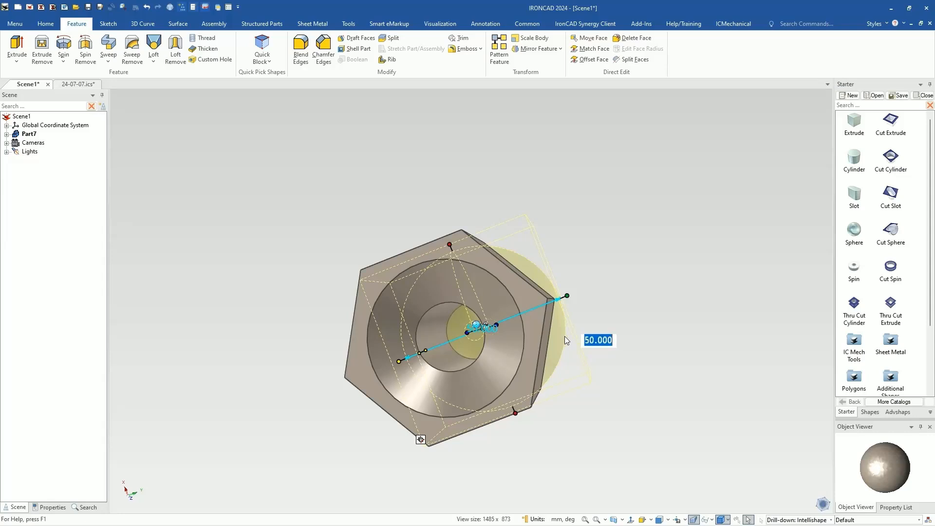
type("16")
key("Return")
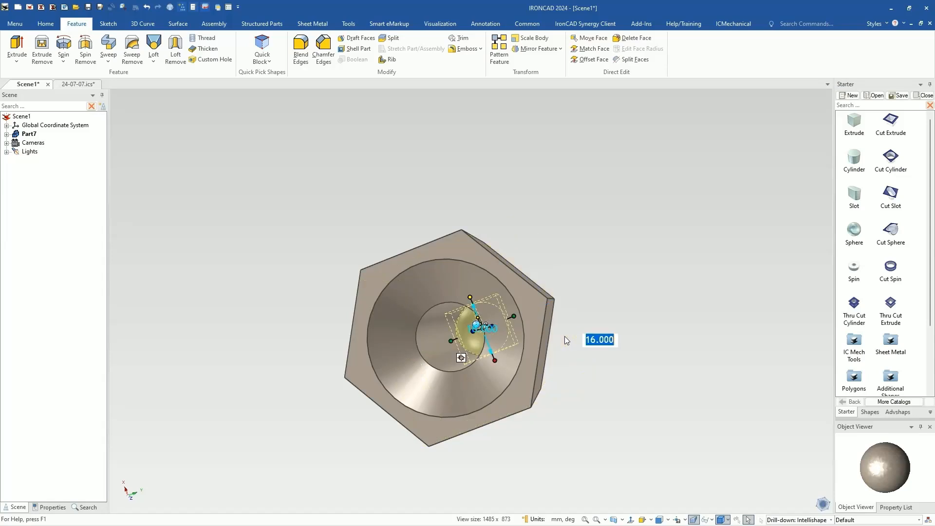
left_click(579, 365)
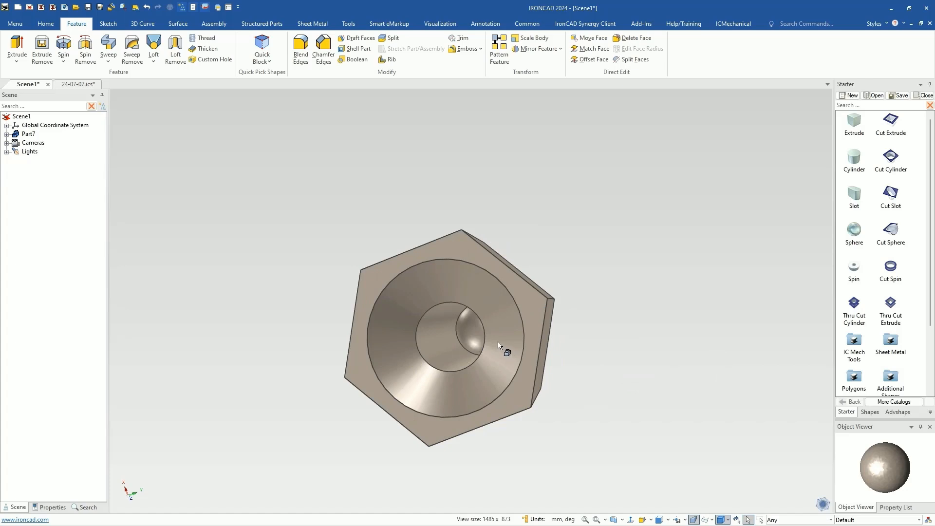
- Set the mass density of the whole part to 1020 kg/m³ in its properties
middle_click_drag(497, 345, 501, 388)
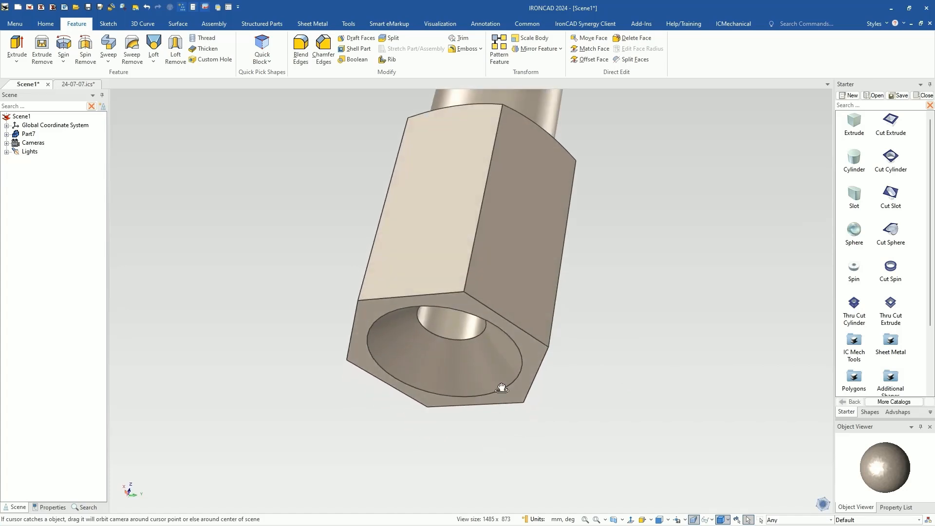
scroll(588, 402, "down", 5)
middle_click_drag(485, 291, 386, 212)
left_click(445, 261)
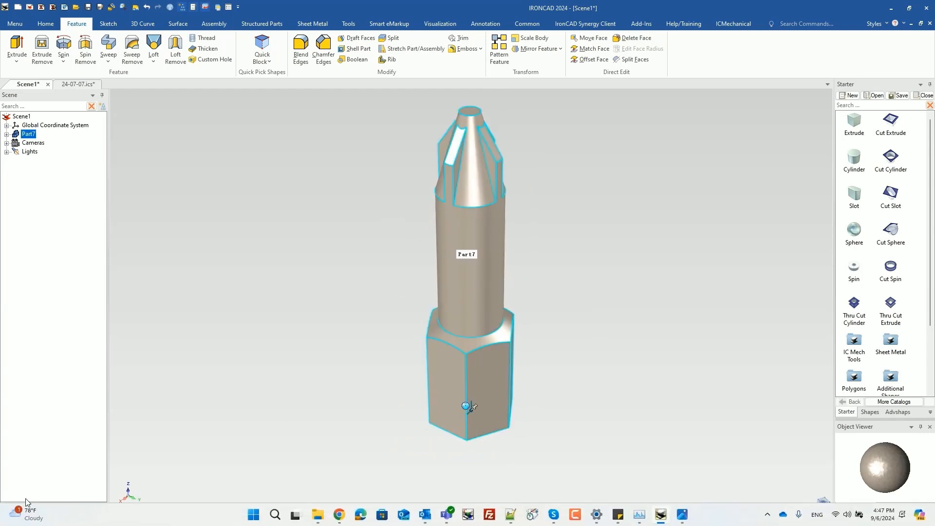
left_click(48, 506)
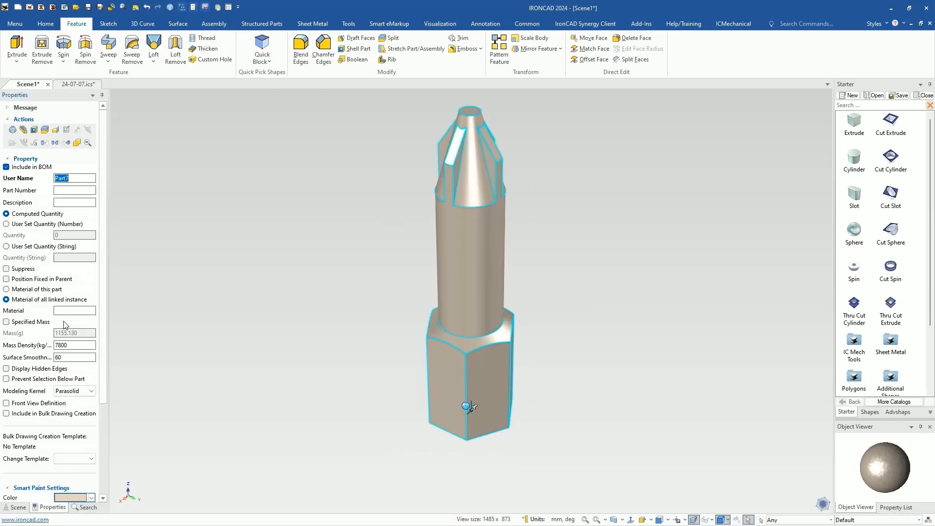
left_click(63, 346)
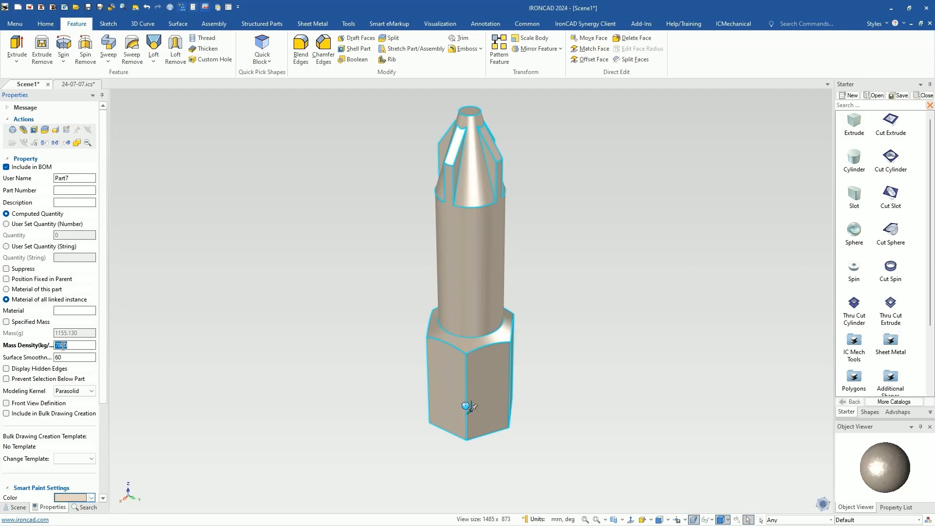
type("102")
key("Tab")
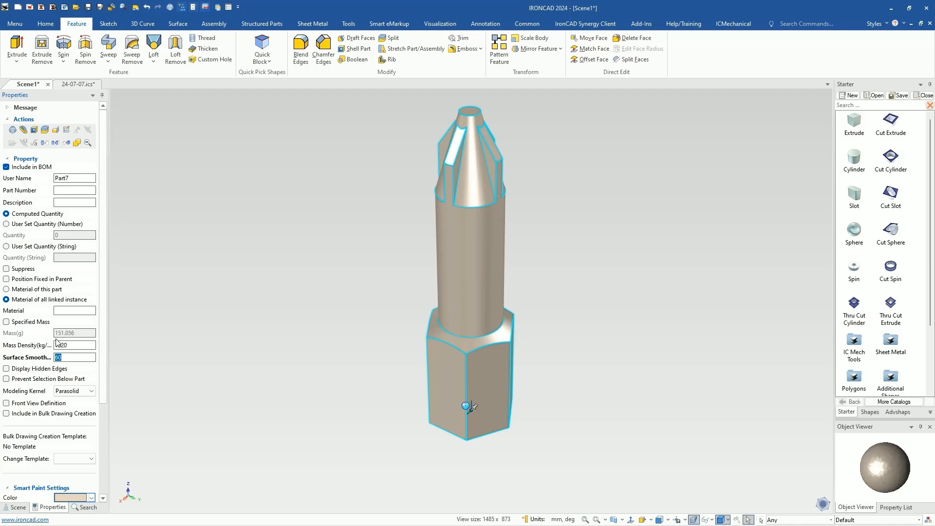
left_click(352, 338)
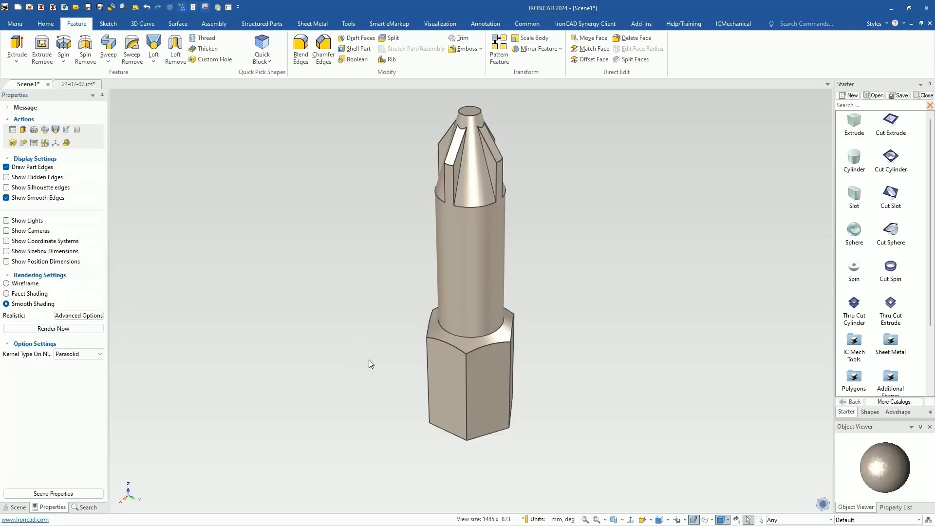